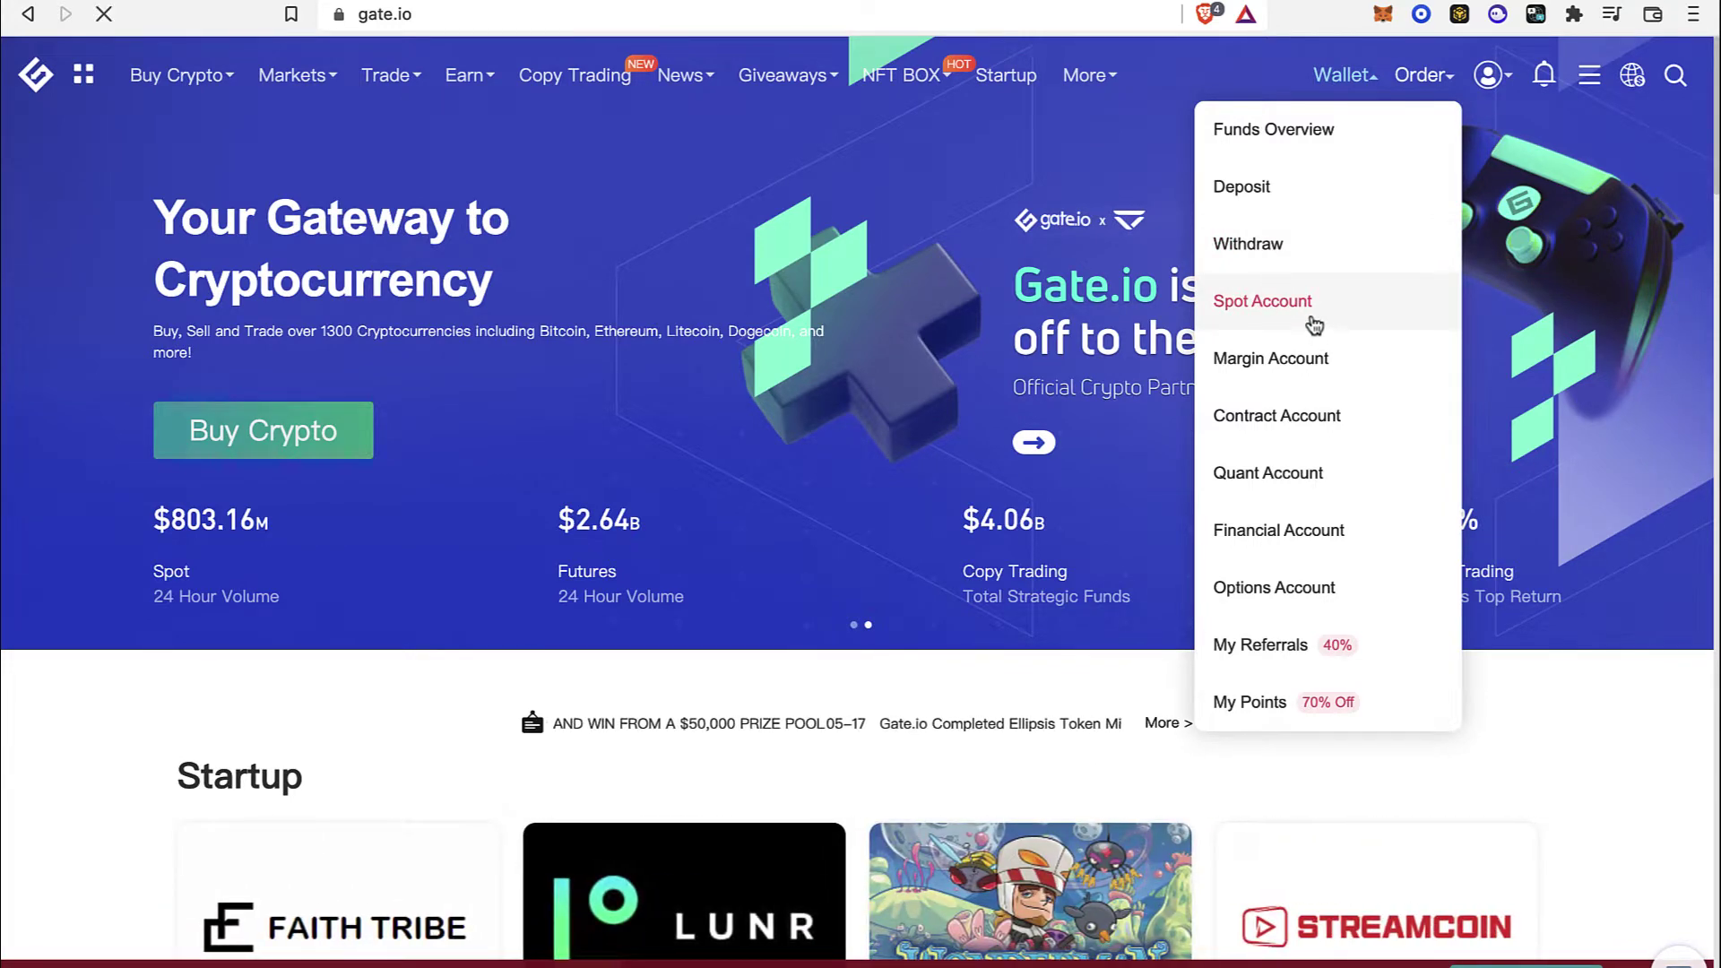
Step: Open the Spot Account wallet page showing the 0.61 USD AVAX balance
{"action": "left_click", "coordinate": [1314, 321]}
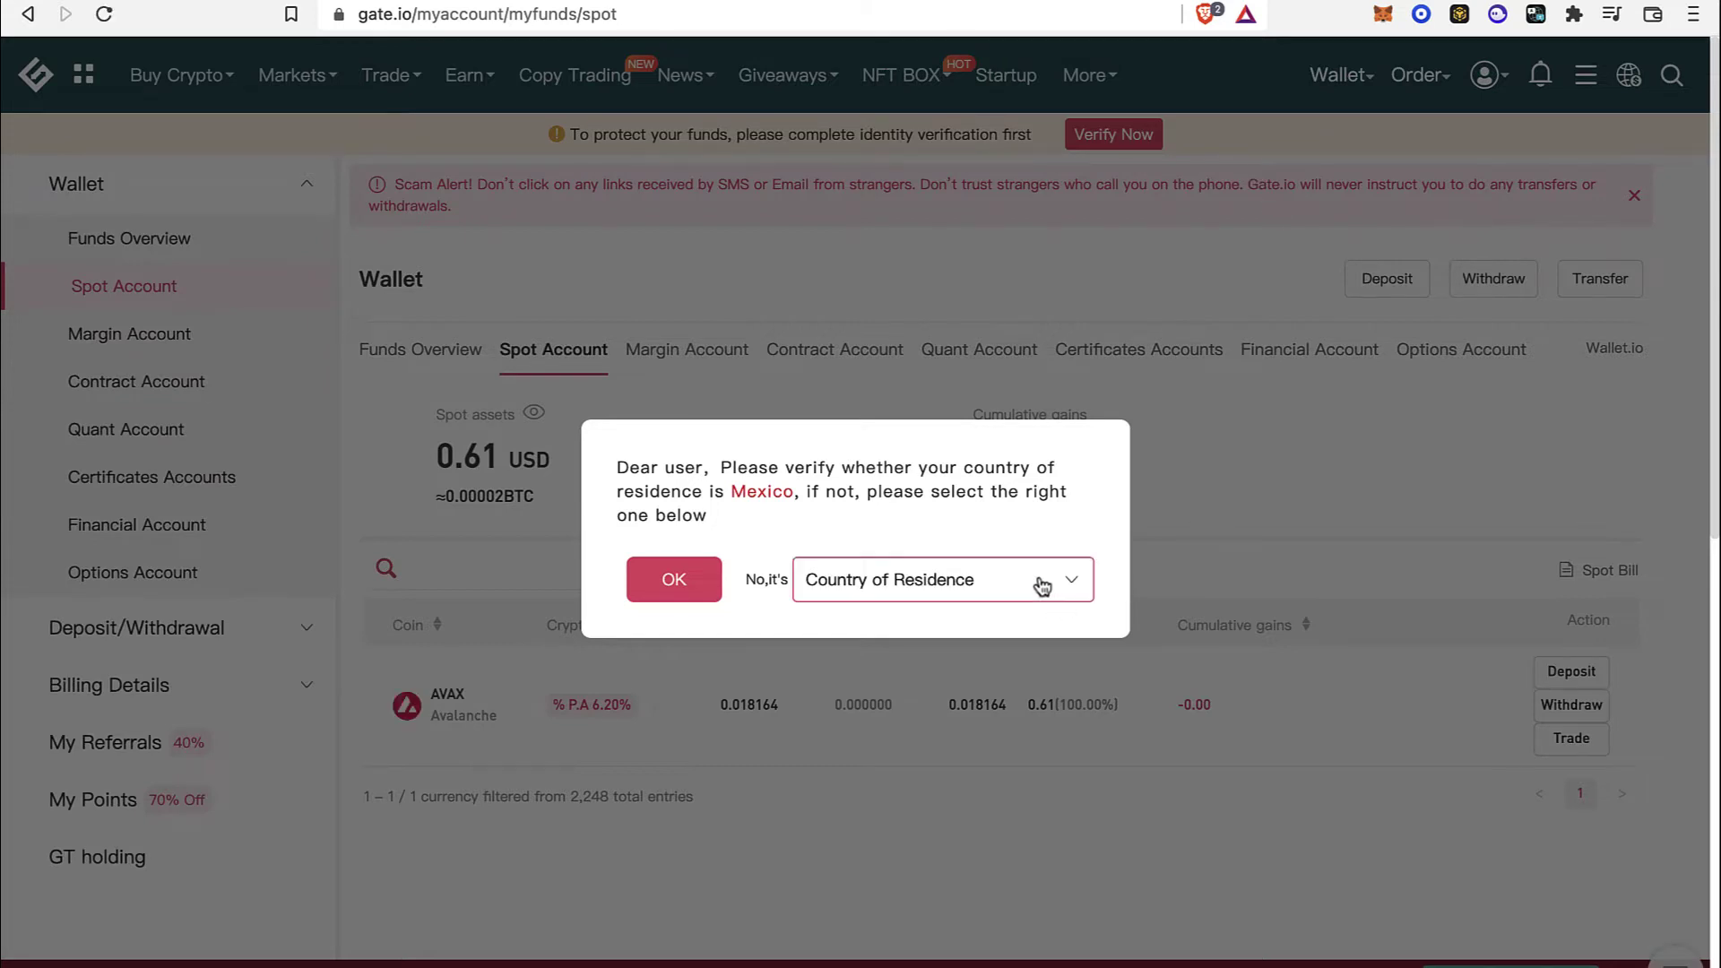
Step: Confirm Mexico as country of residence and open AVAX/USDT spot trading from the AVAX row
{"action": "left_click", "coordinate": [689, 590]}
{"action": "scroll", "coordinate": [814, 445], "scroll_direction": "down", "scroll_amount": 2}
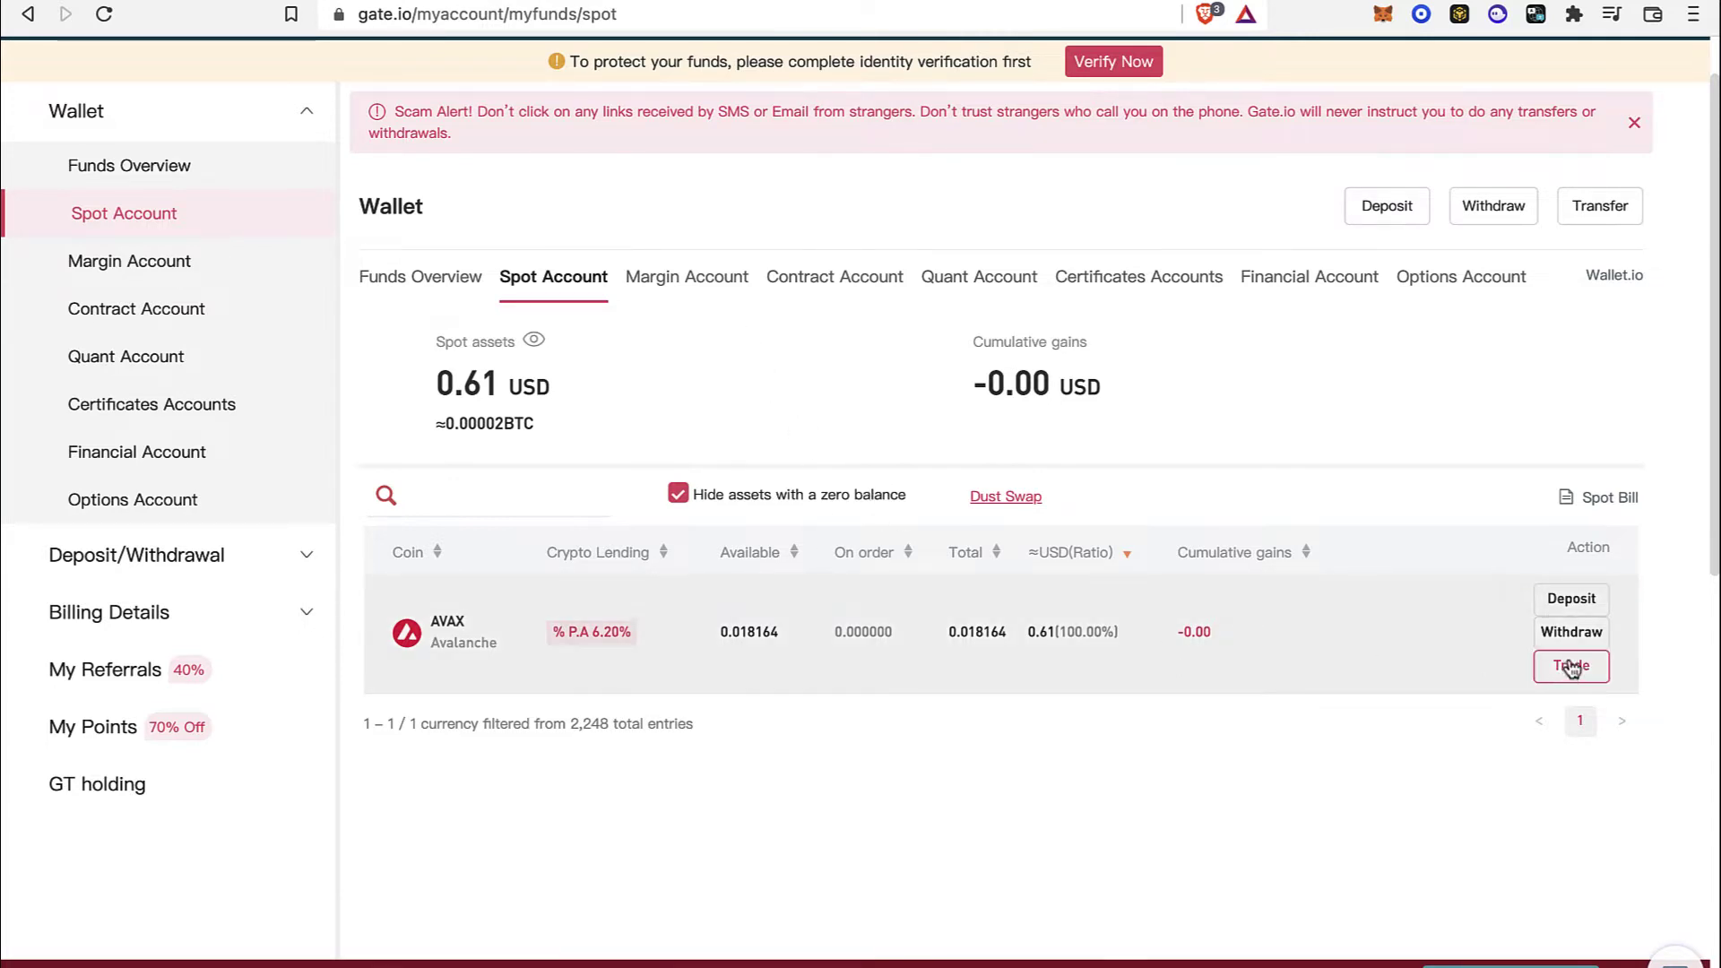
{"action": "scroll", "coordinate": [942, 605], "scroll_direction": "down", "scroll_amount": 1}
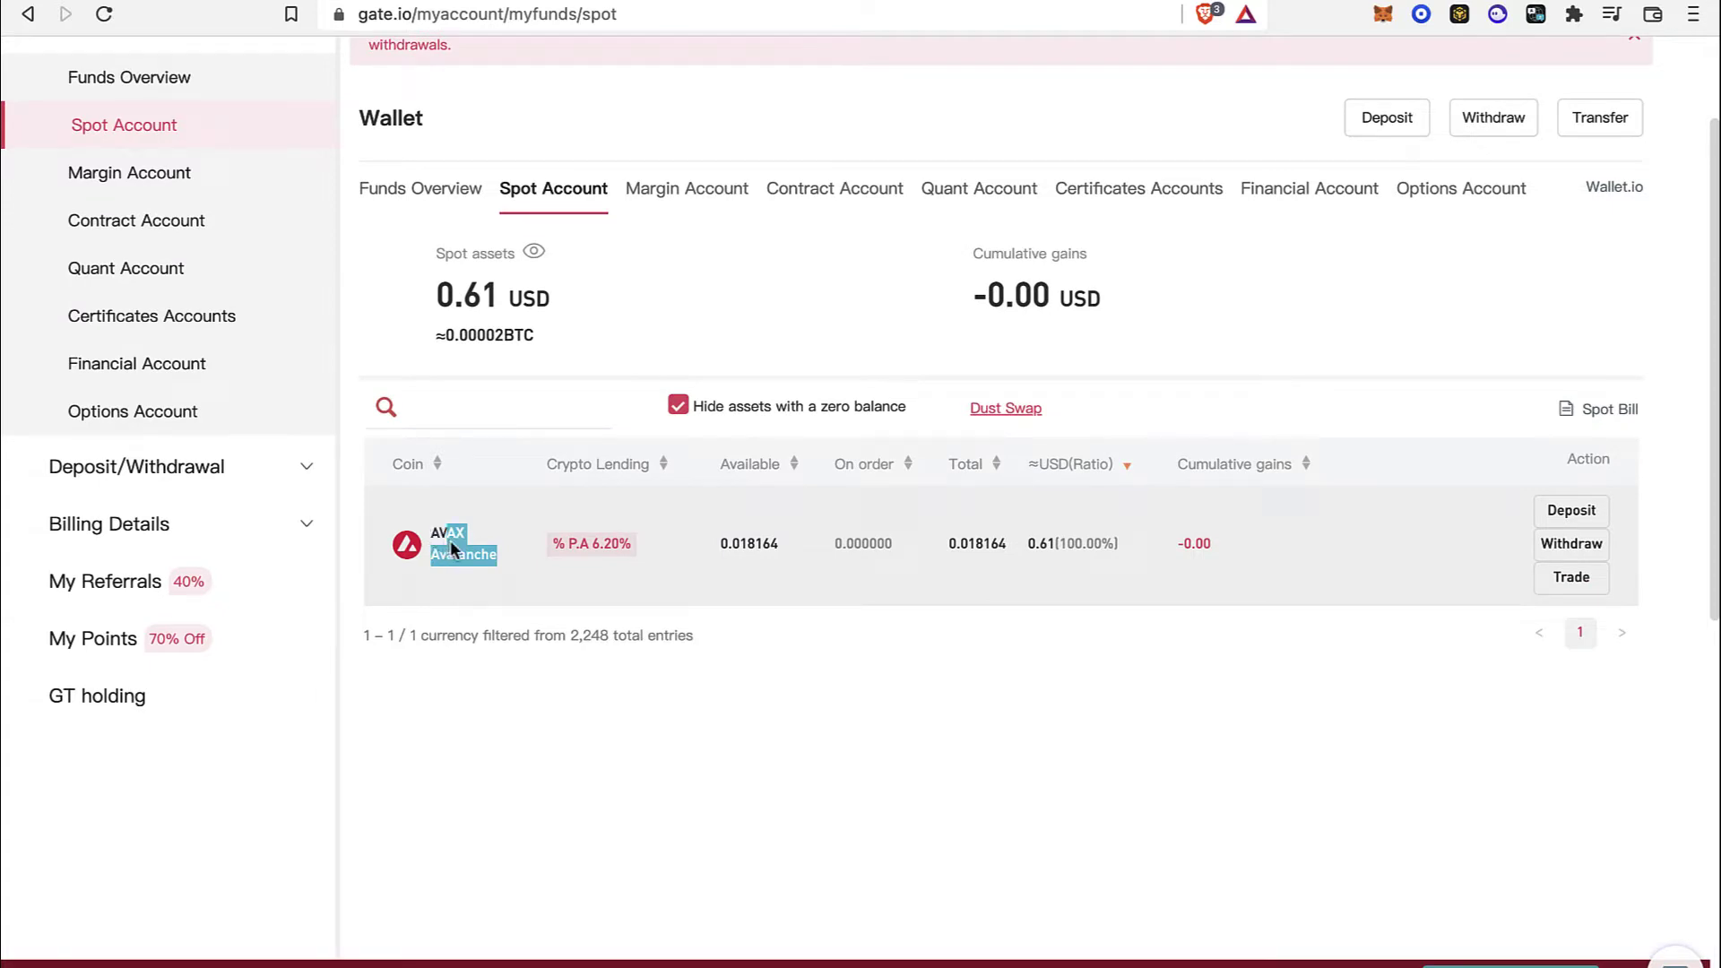
{"action": "left_click_drag", "start_coordinate": [855, 601], "coordinate": [1505, 606]}
{"action": "left_click", "coordinate": [1564, 581]}
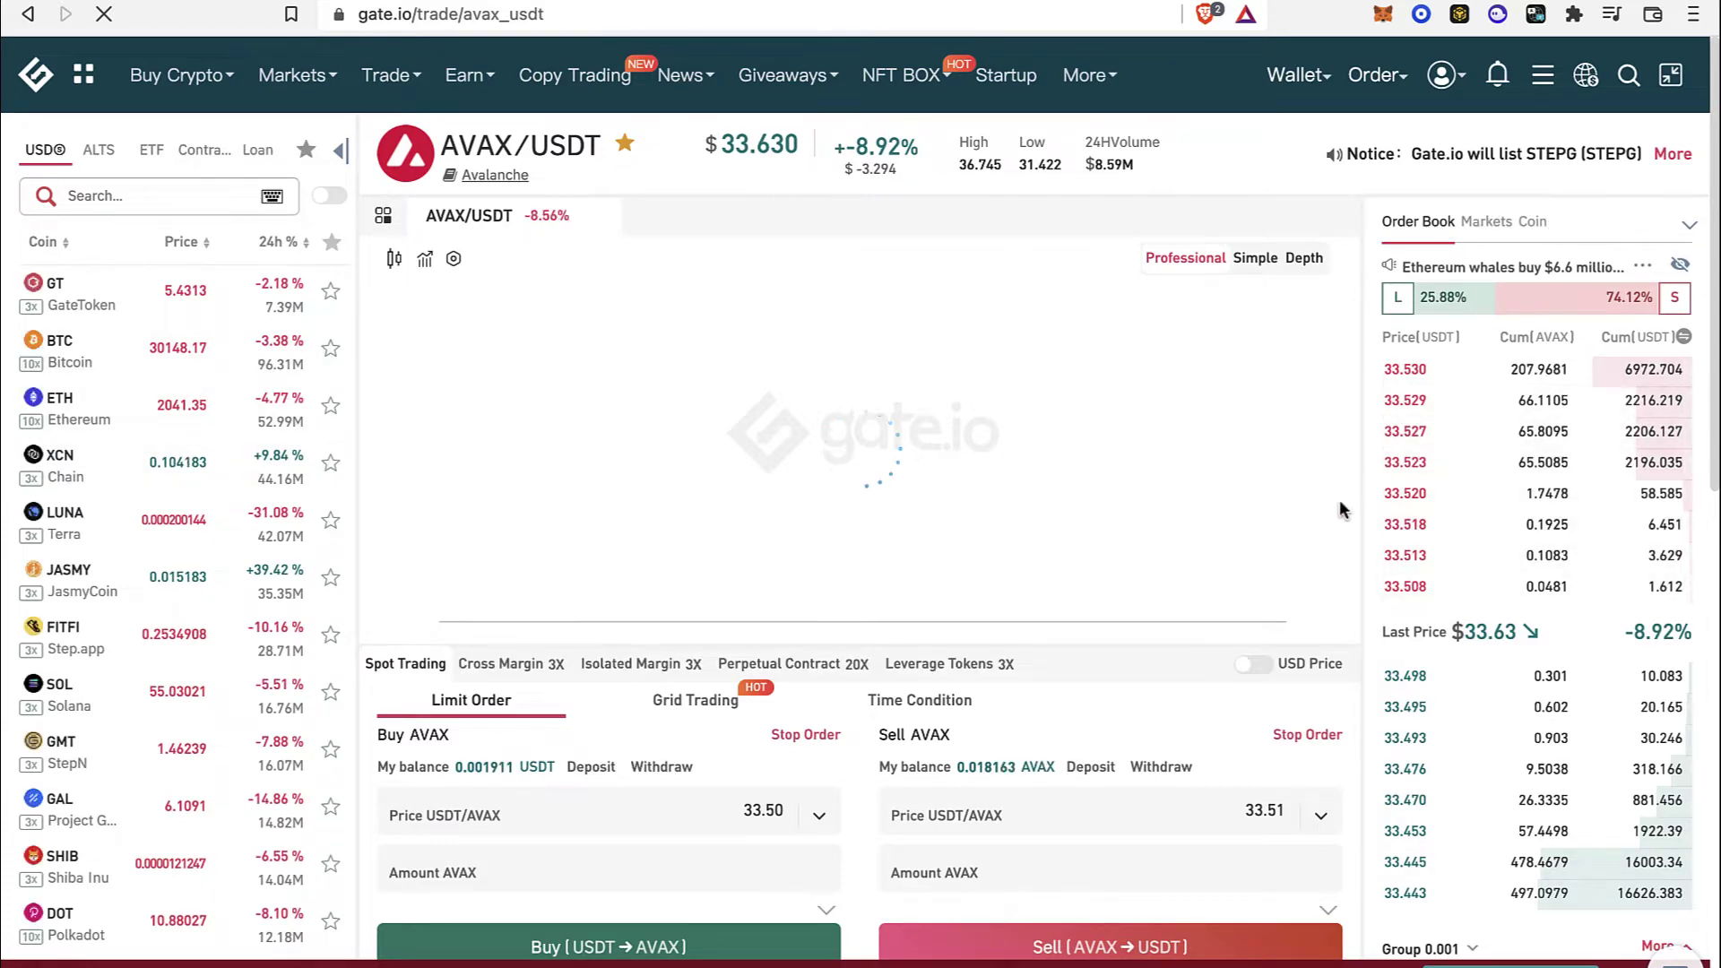
{"action": "scroll", "coordinate": [1357, 568], "scroll_direction": "down", "scroll_amount": 3}
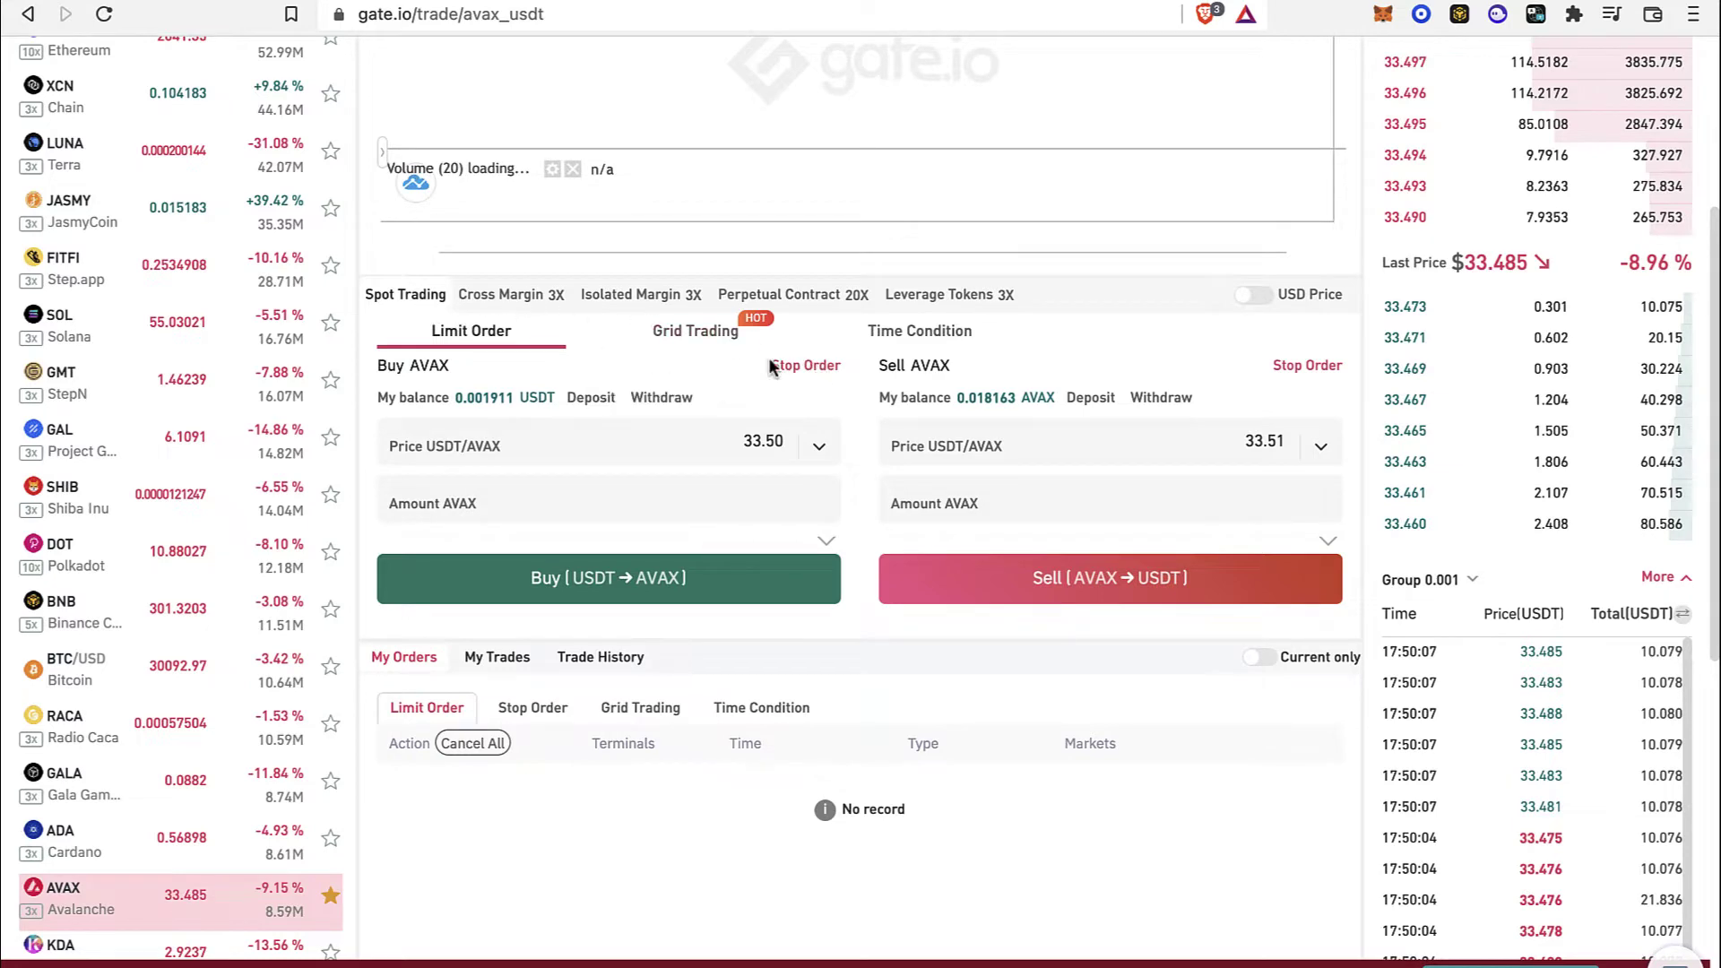
Step: Switch to AVAX/USDT perpetual futures trading with 20X isolated margin
{"action": "left_click", "coordinate": [792, 293]}
{"action": "scroll", "coordinate": [860, 538], "scroll_direction": "down", "scroll_amount": 1}
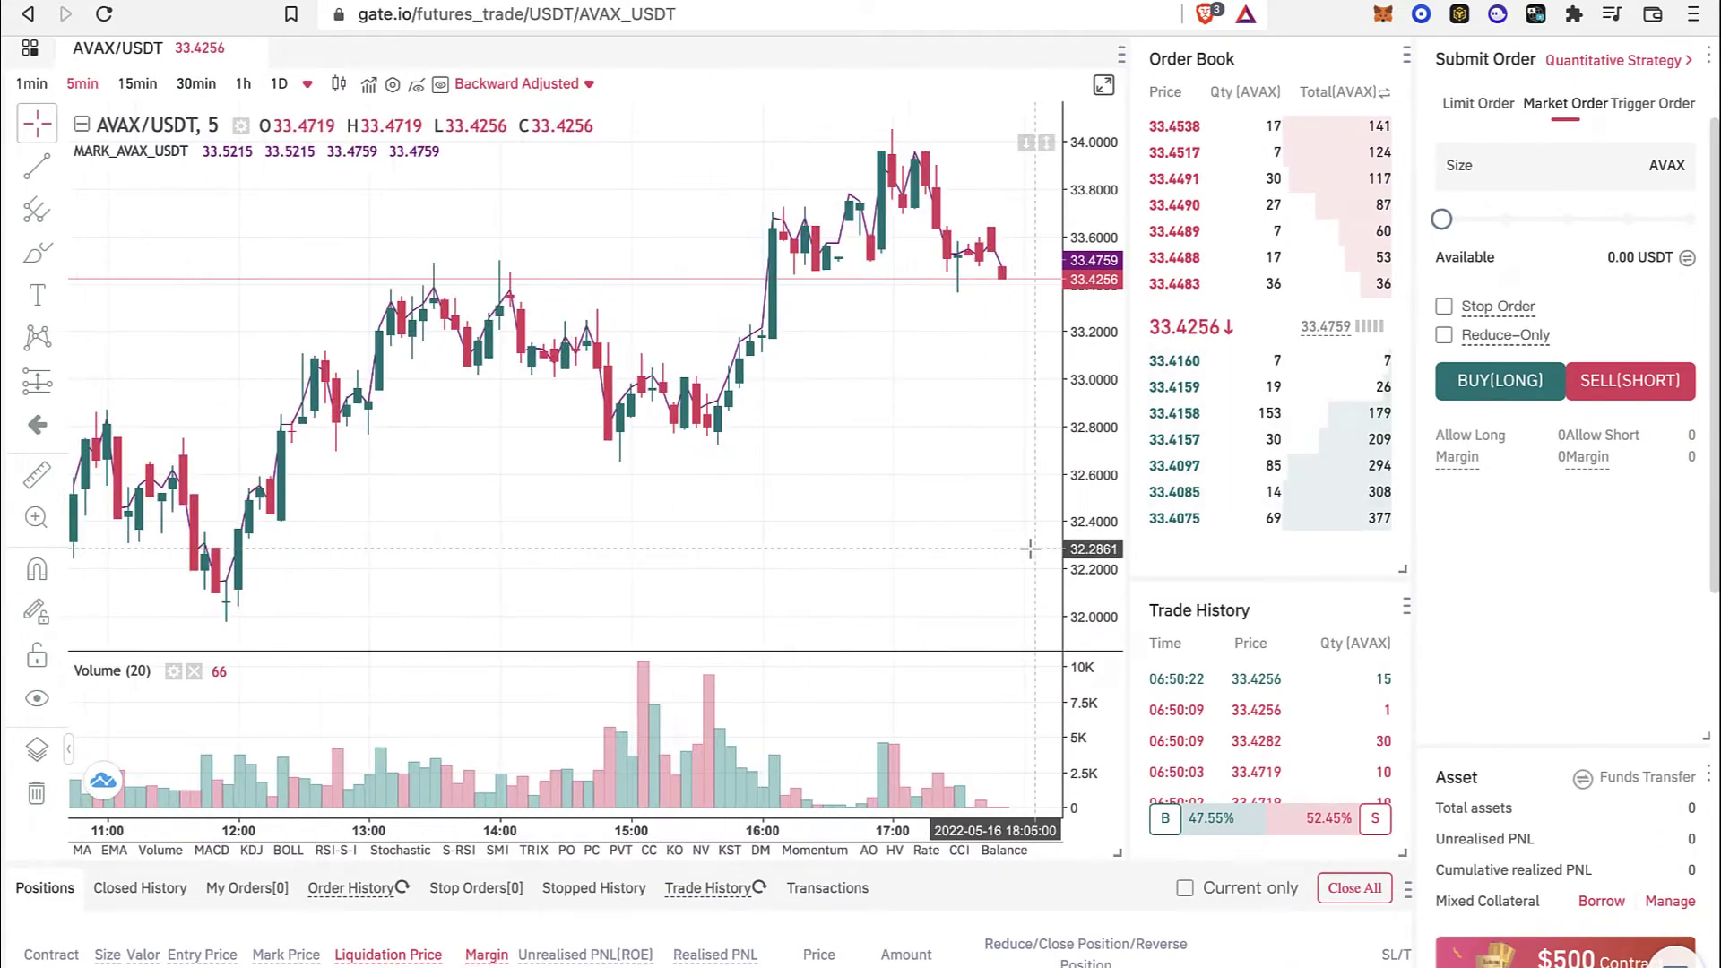
{"action": "scroll", "coordinate": [1516, 620], "scroll_direction": "up", "scroll_amount": 1}
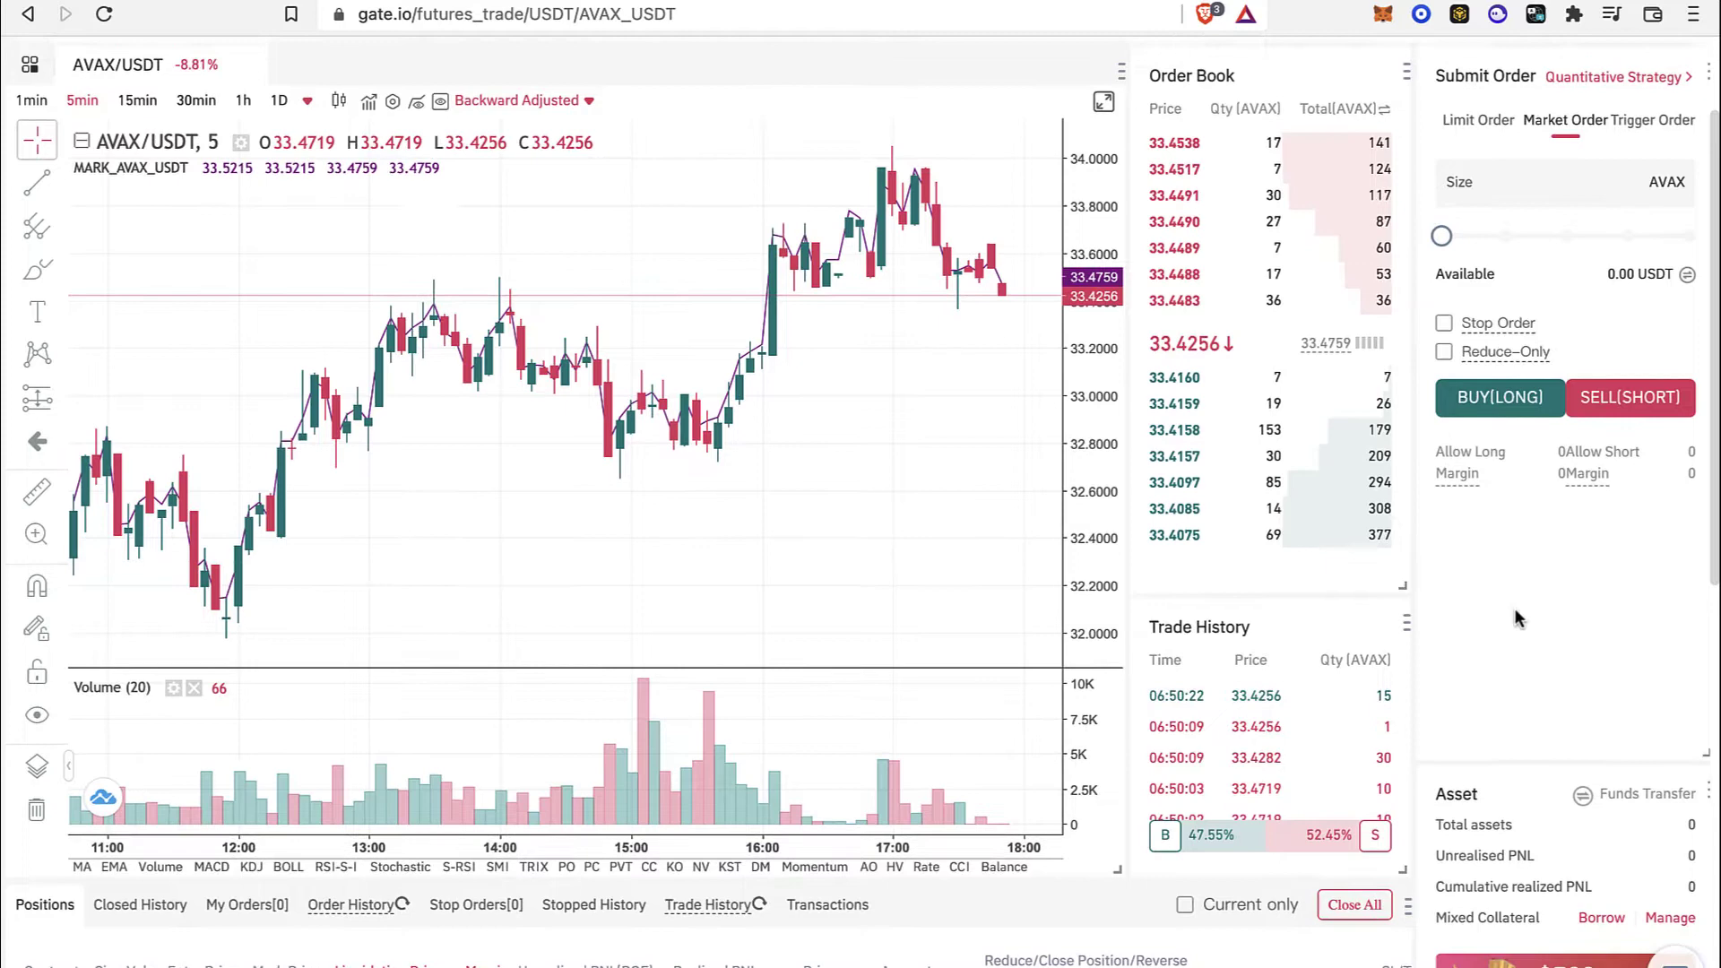
{"action": "scroll", "coordinate": [1516, 618], "scroll_direction": "up", "scroll_amount": 1}
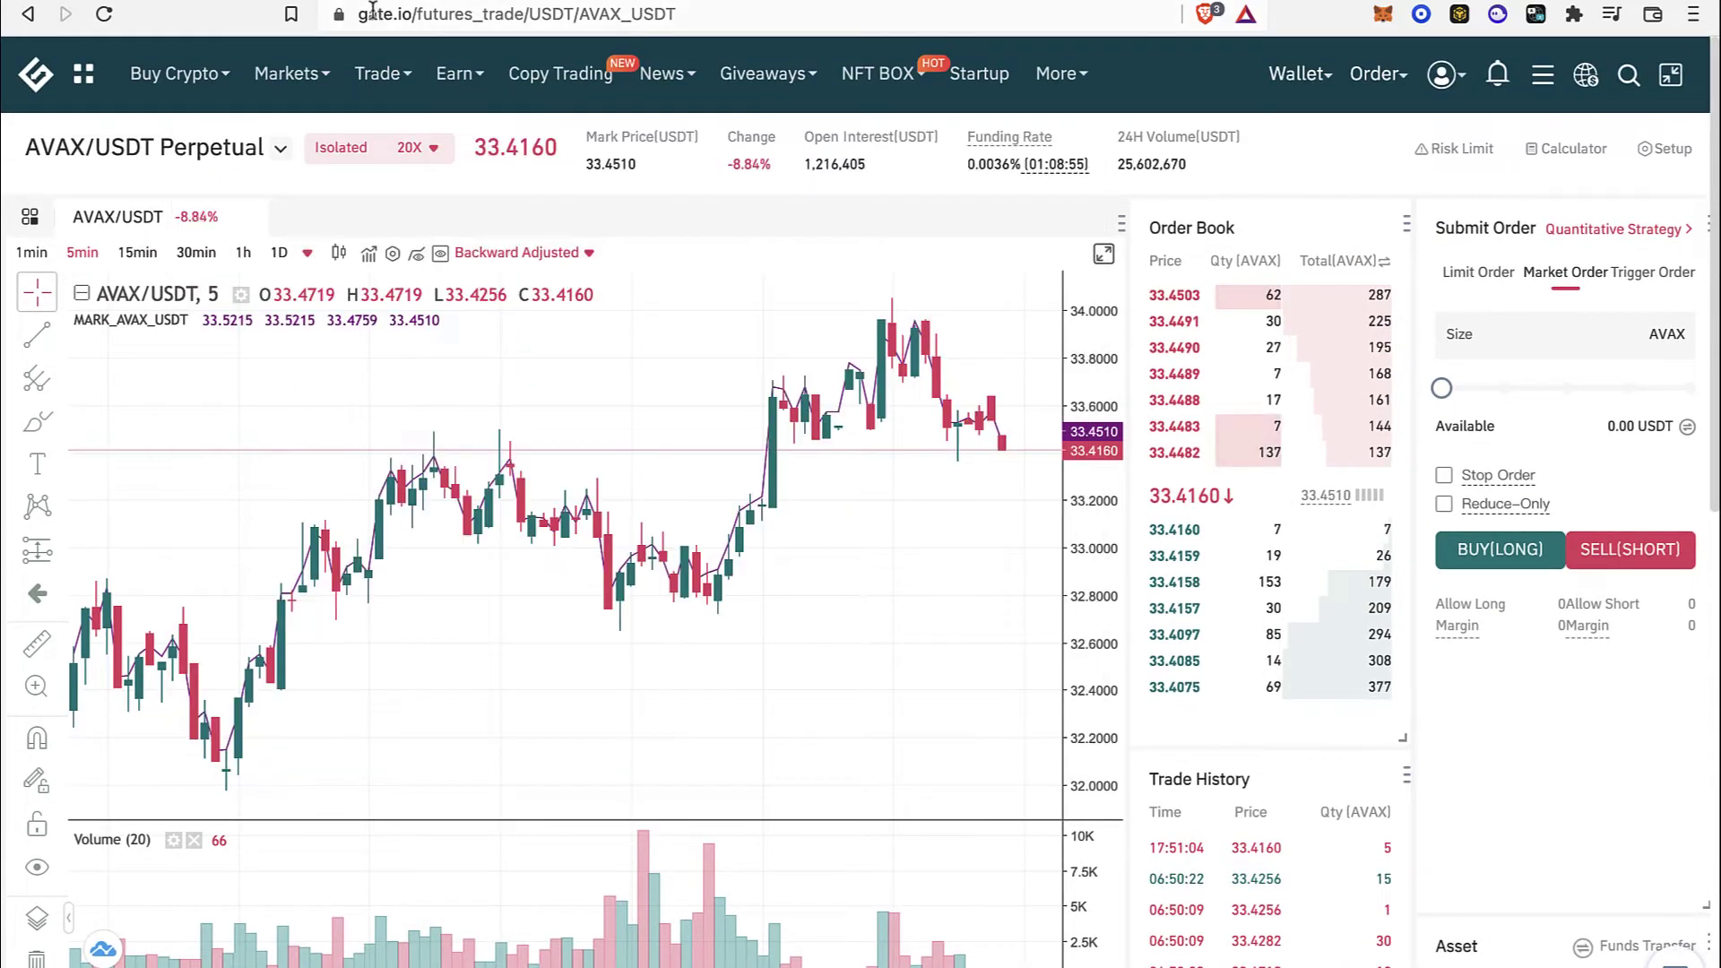
{"action": "left_click_drag", "start_coordinate": [358, 13], "coordinate": [726, 15]}
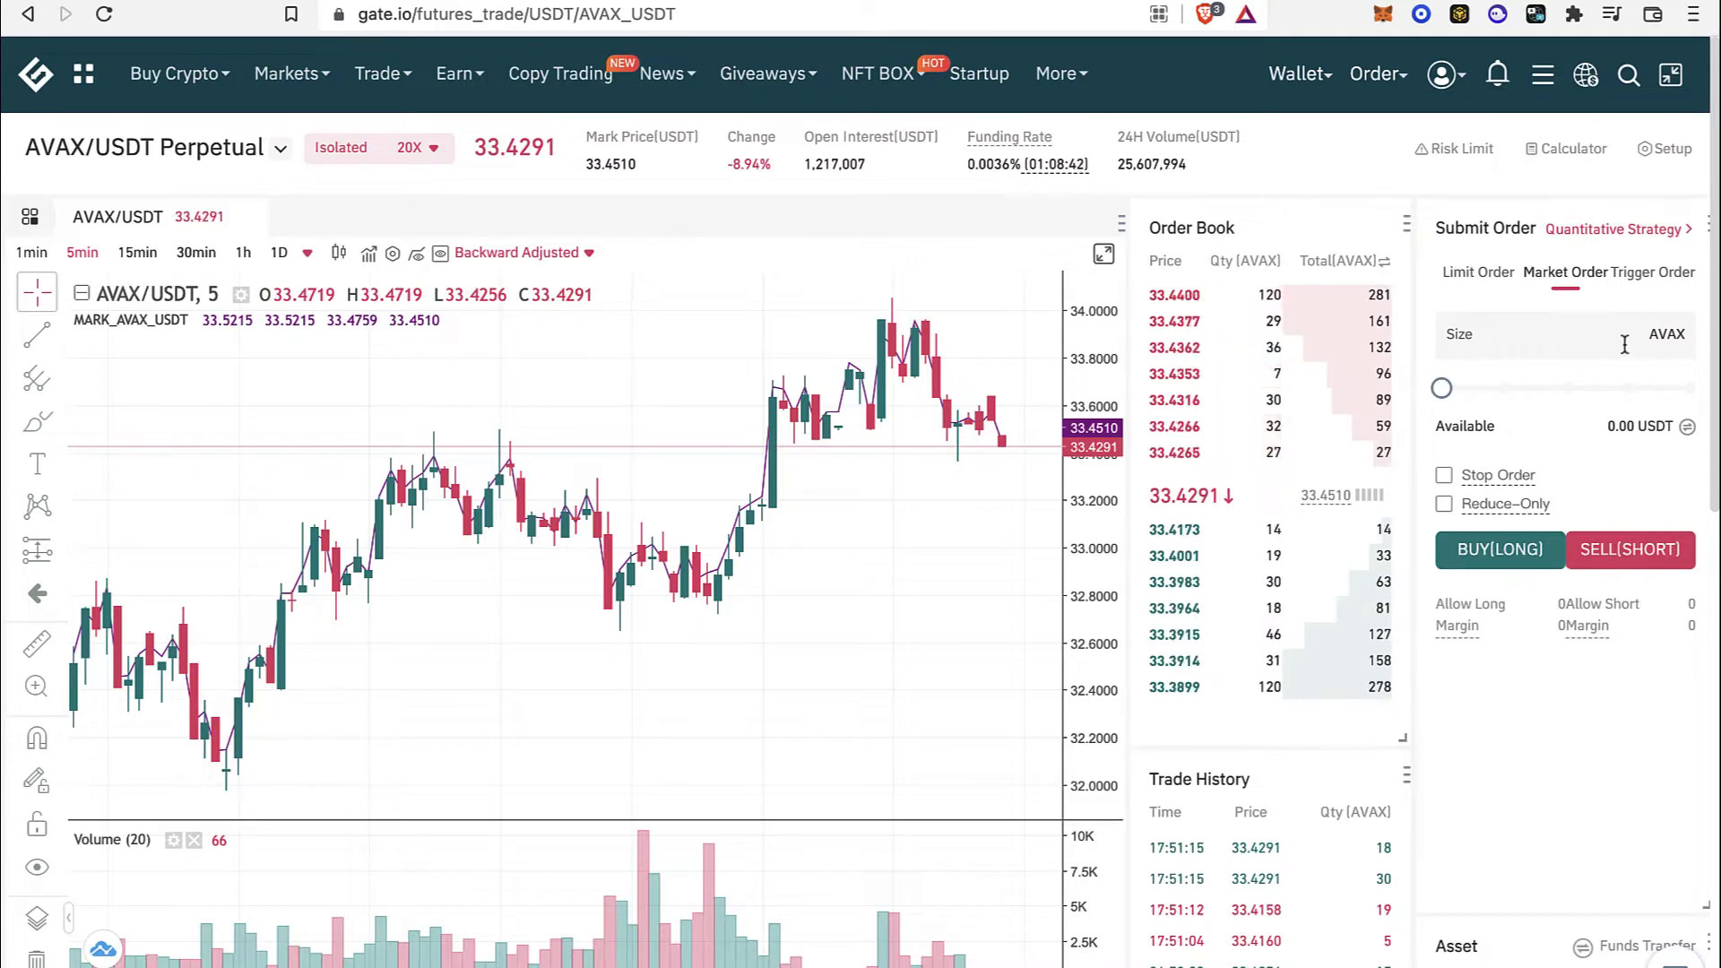
Step: Set the AVAX/USDT perpetual market order size to 100% with the size slider
{"action": "left_click", "coordinate": [1547, 334]}
{"action": "scroll", "coordinate": [1533, 794], "scroll_direction": "down", "scroll_amount": 1}
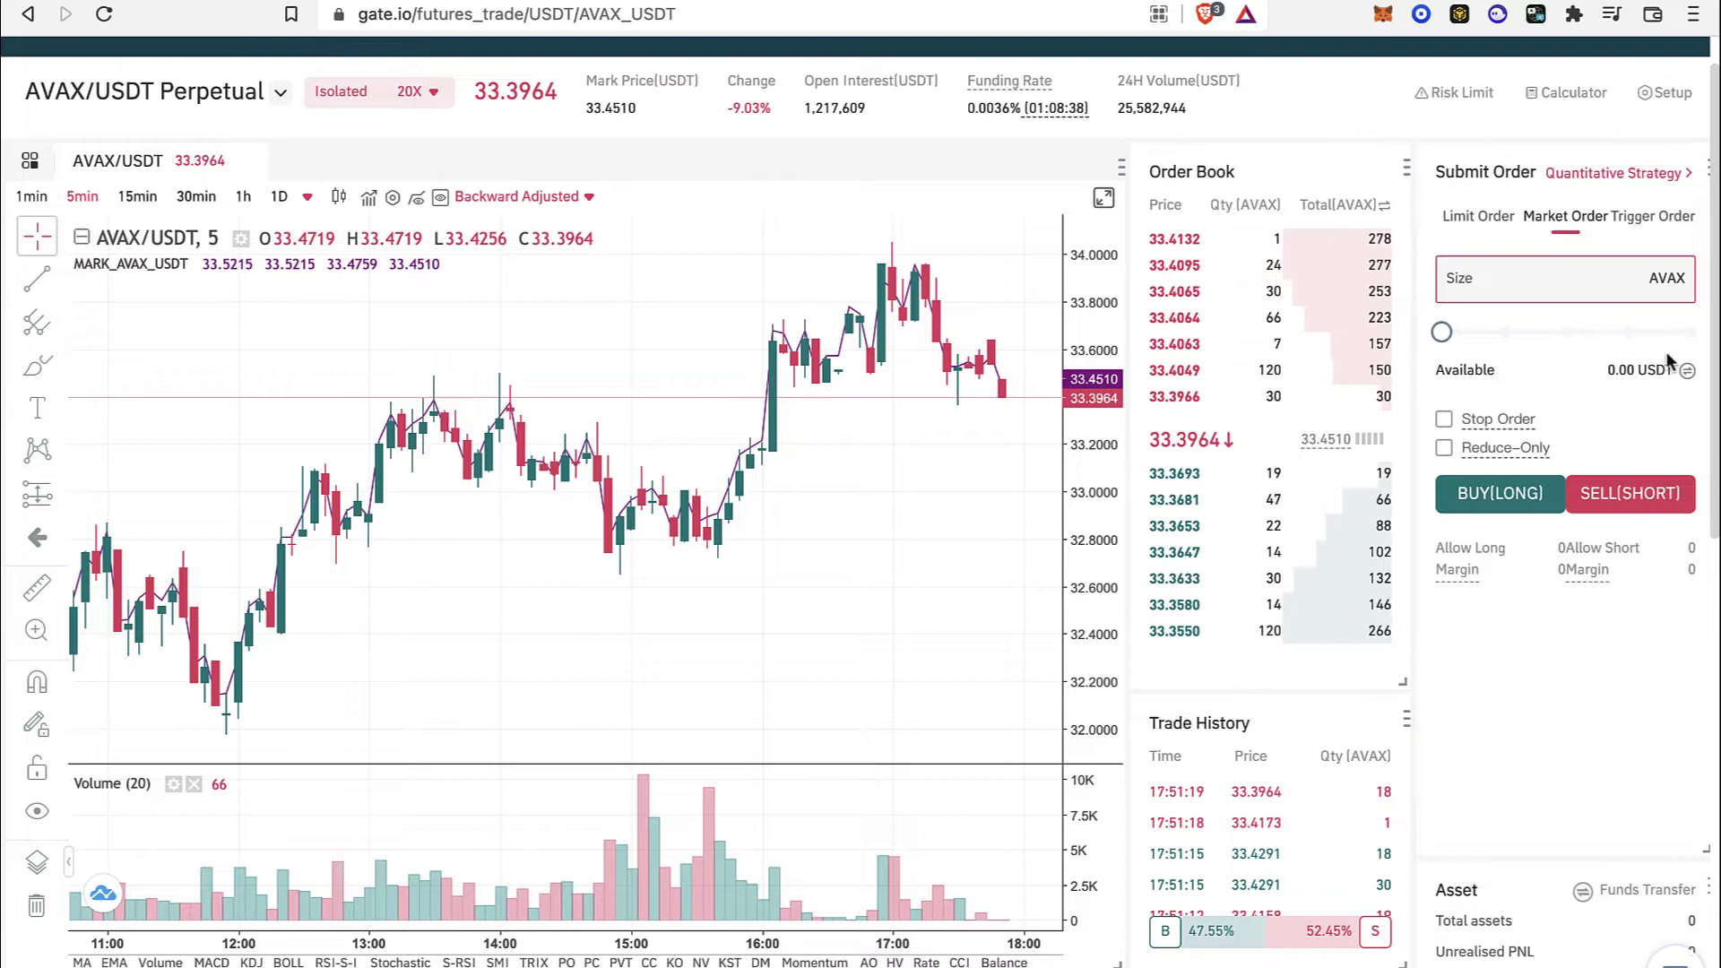
{"action": "left_click", "coordinate": [1684, 333]}
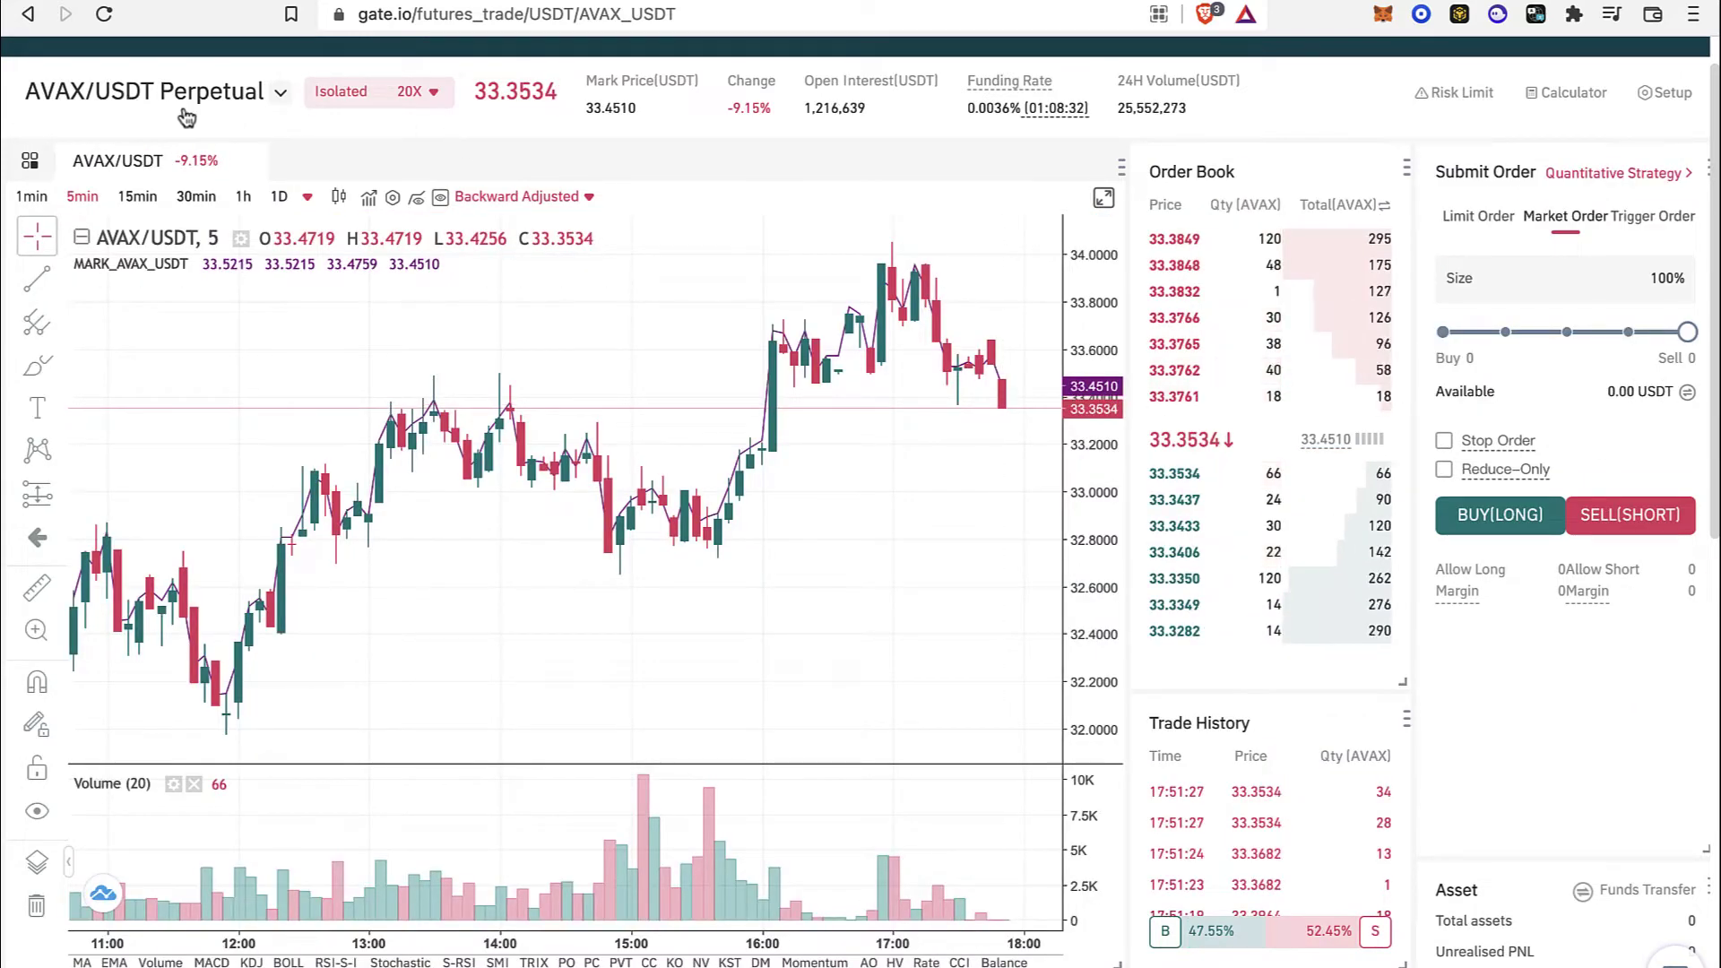
{"action": "left_click_drag", "start_coordinate": [983, 434], "coordinate": [701, 466]}
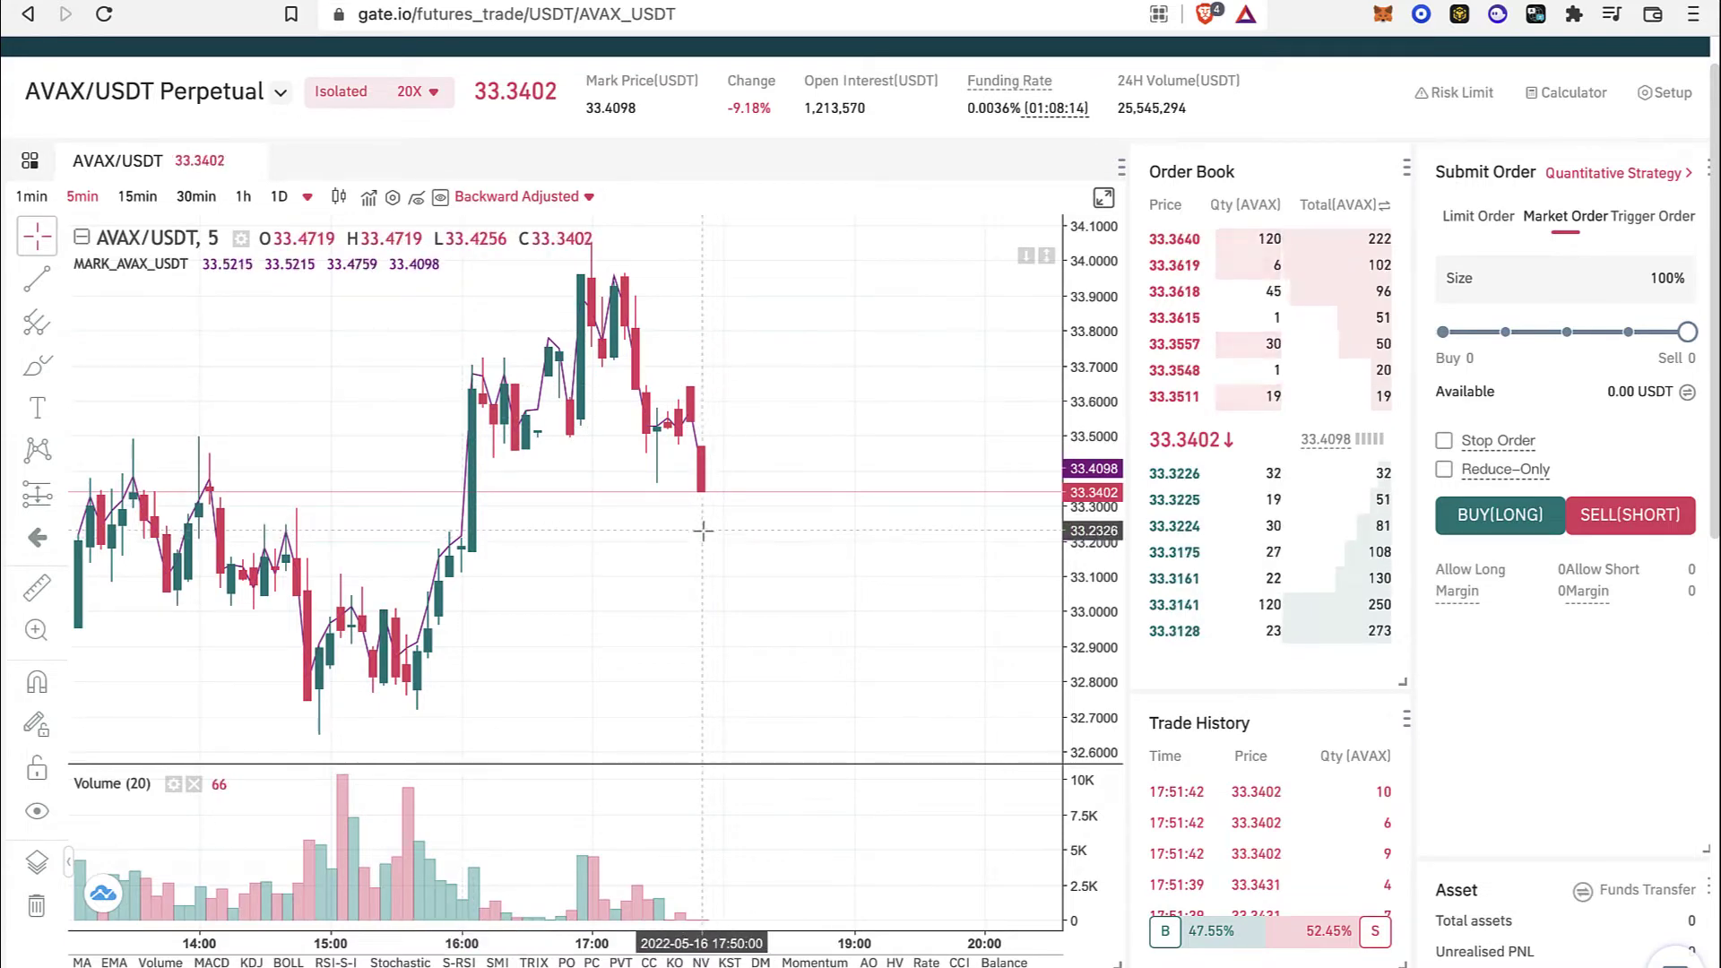
{"action": "scroll", "coordinate": [698, 536], "scroll_direction": "up", "scroll_amount": 5}
{"action": "scroll", "coordinate": [680, 528], "scroll_direction": "down", "scroll_amount": 5}
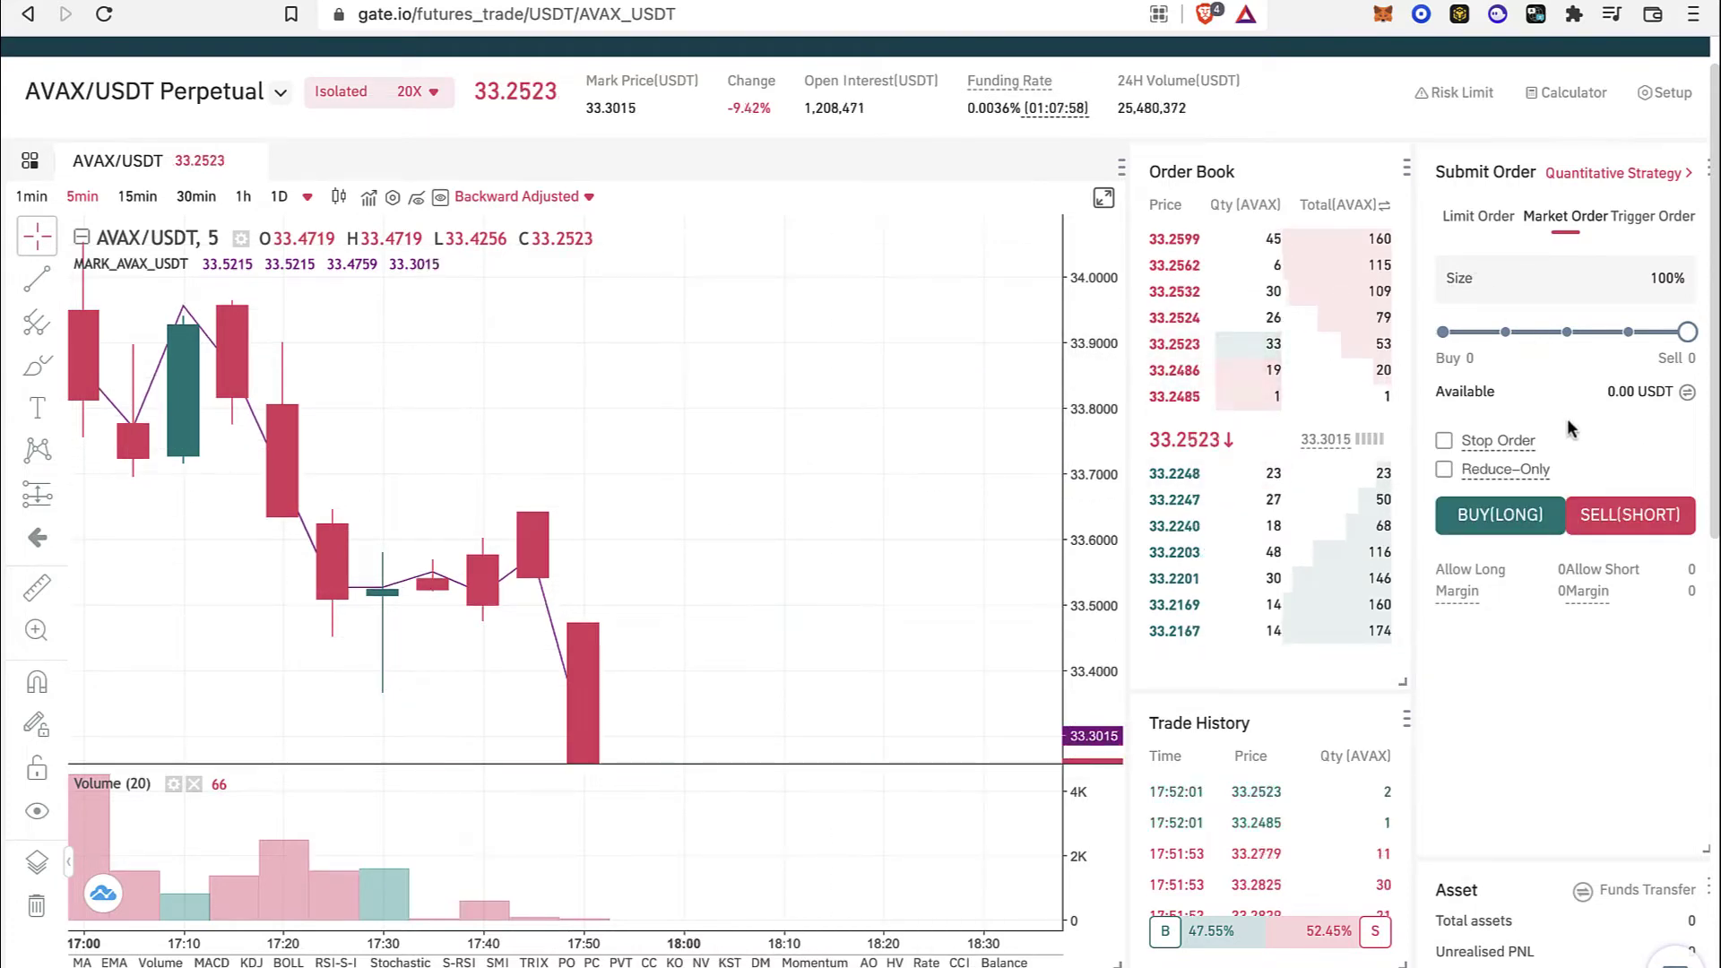
Step: Enable Stop Order on the market order to reveal Take-Profit and Stop-Loss fields
{"action": "left_click", "coordinate": [1444, 441]}
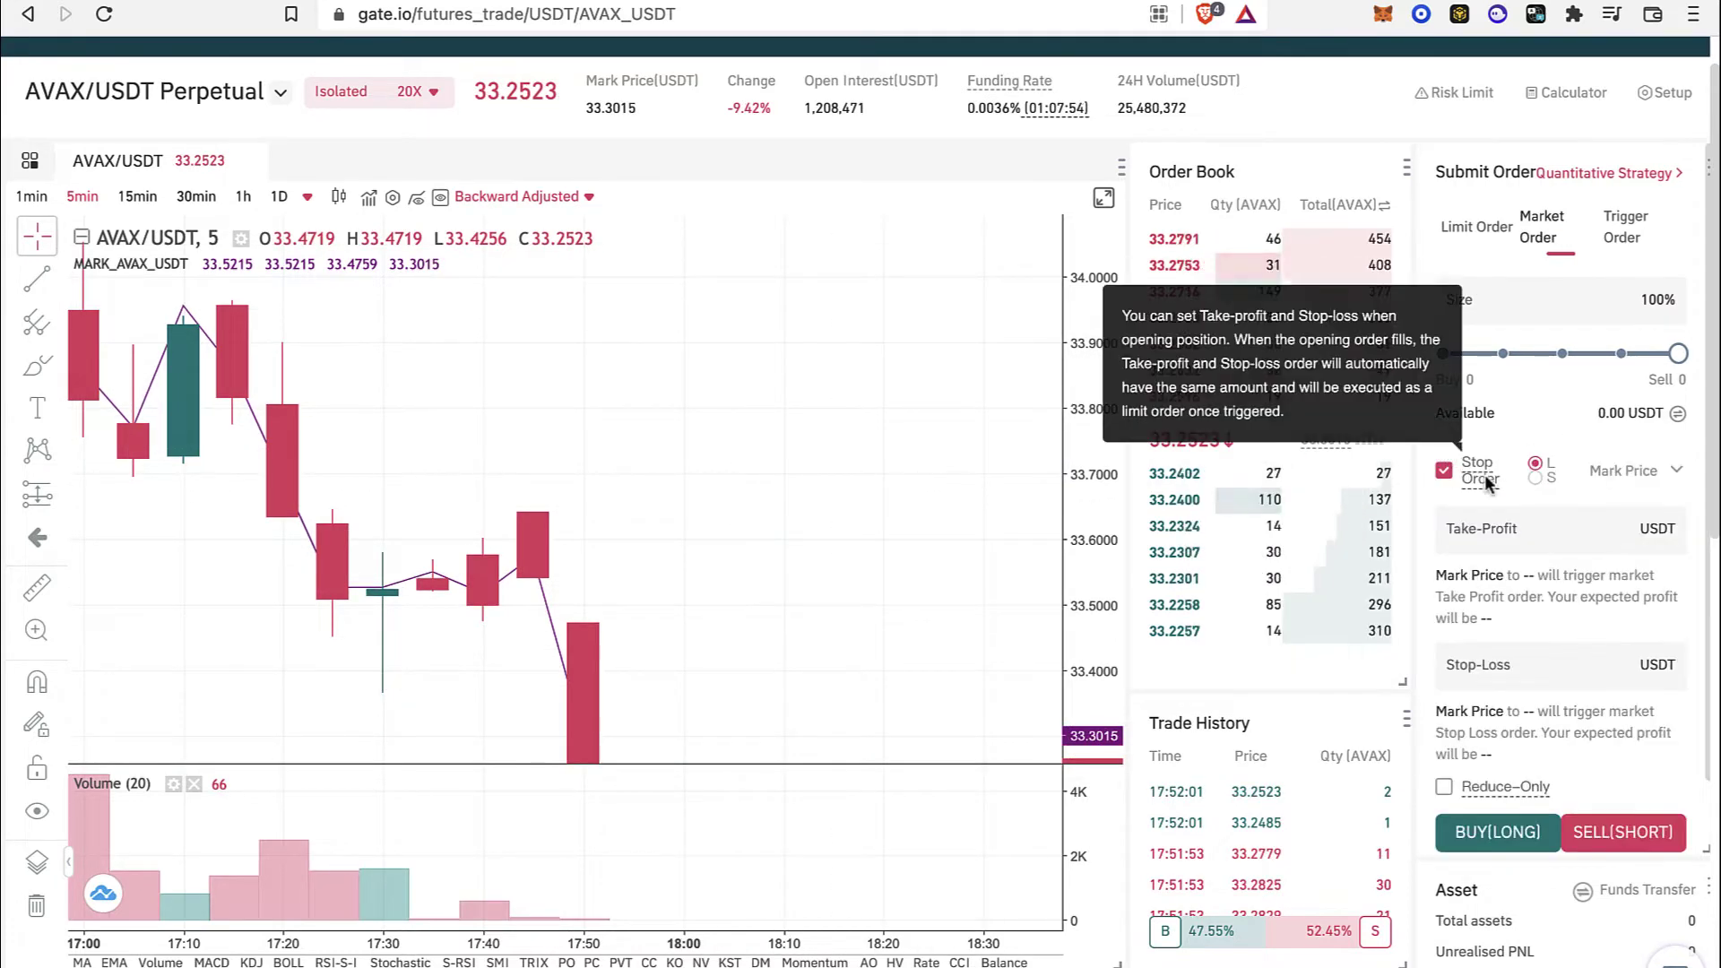
{"action": "mouse_move", "coordinate": [1497, 441]}
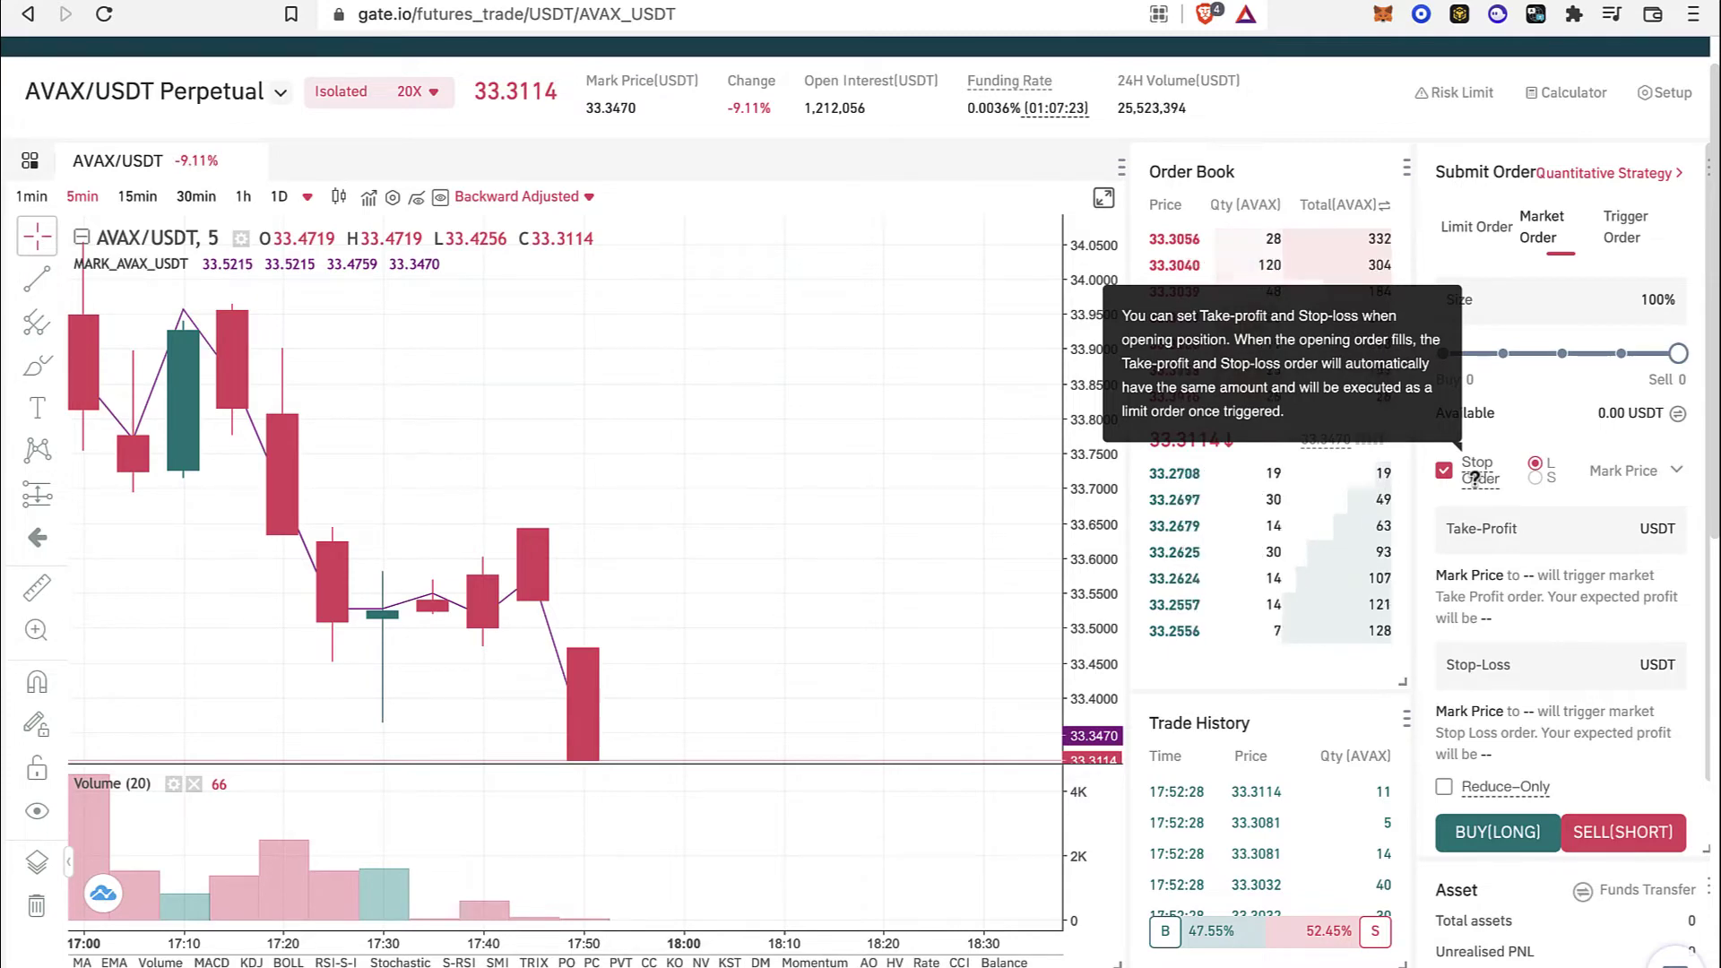
Step: Enter a 33.2500 USDT stop-loss on the AVAX/USDT perpetual market order
{"action": "left_click", "coordinate": [1546, 664]}
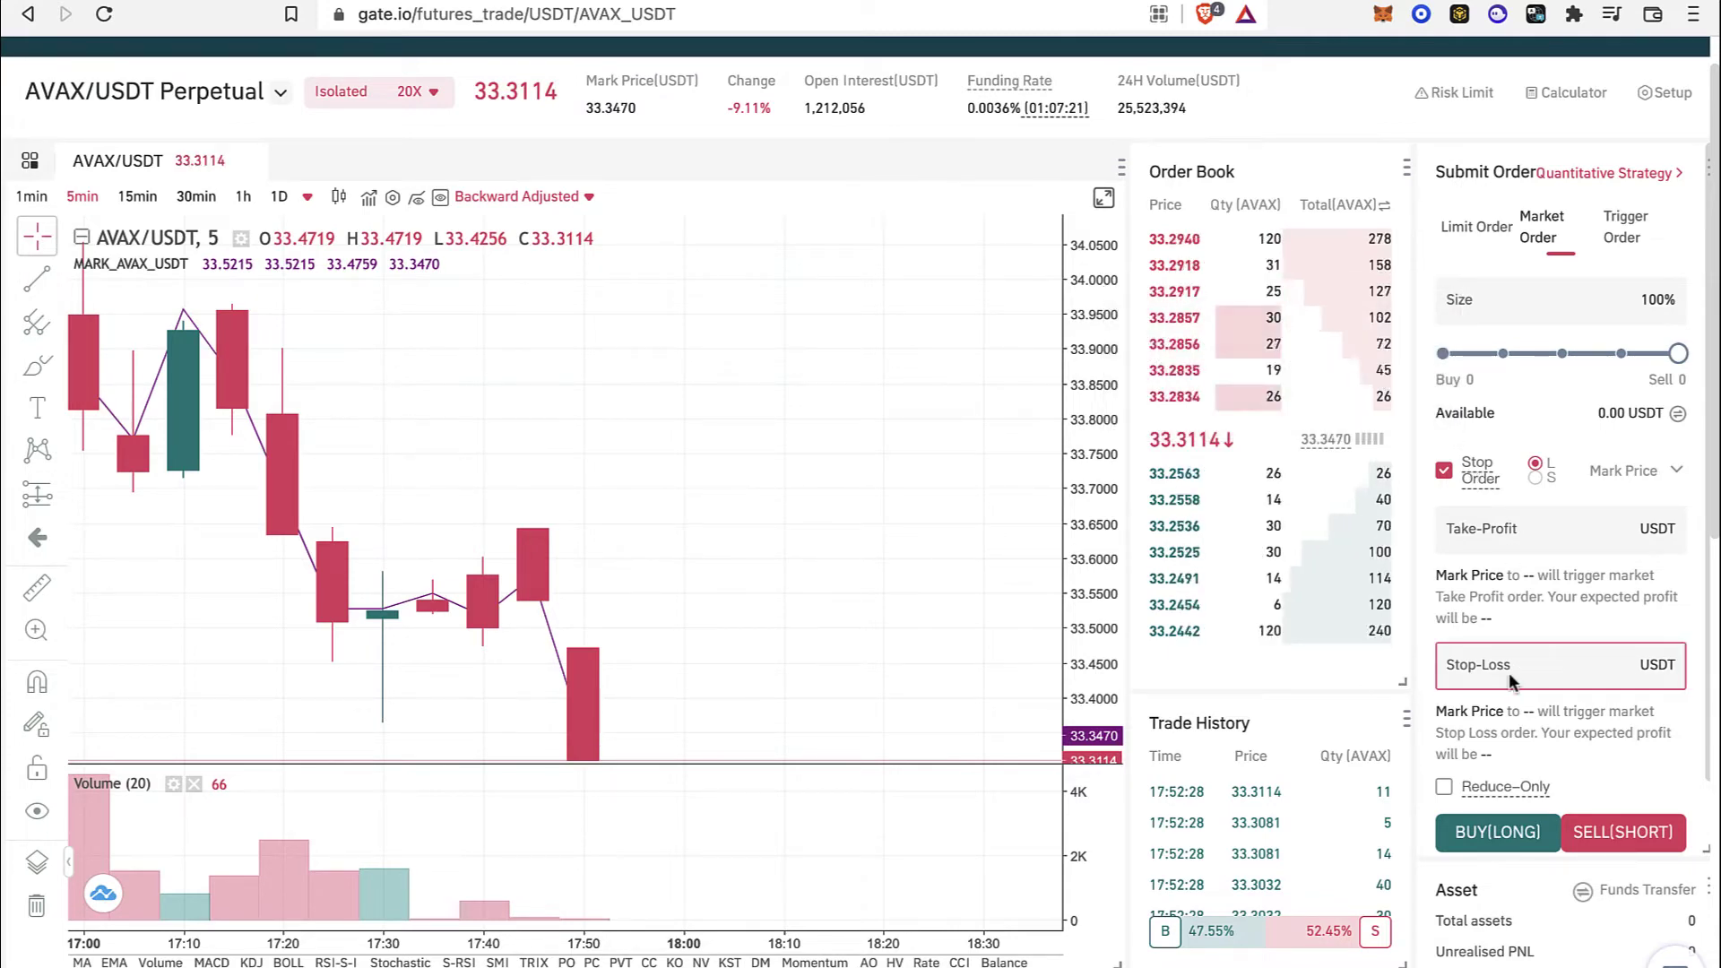
{"action": "scroll", "coordinate": [1142, 655], "scroll_direction": "down", "scroll_amount": 1}
{"action": "scroll", "coordinate": [1091, 660], "scroll_direction": "up", "scroll_amount": 1}
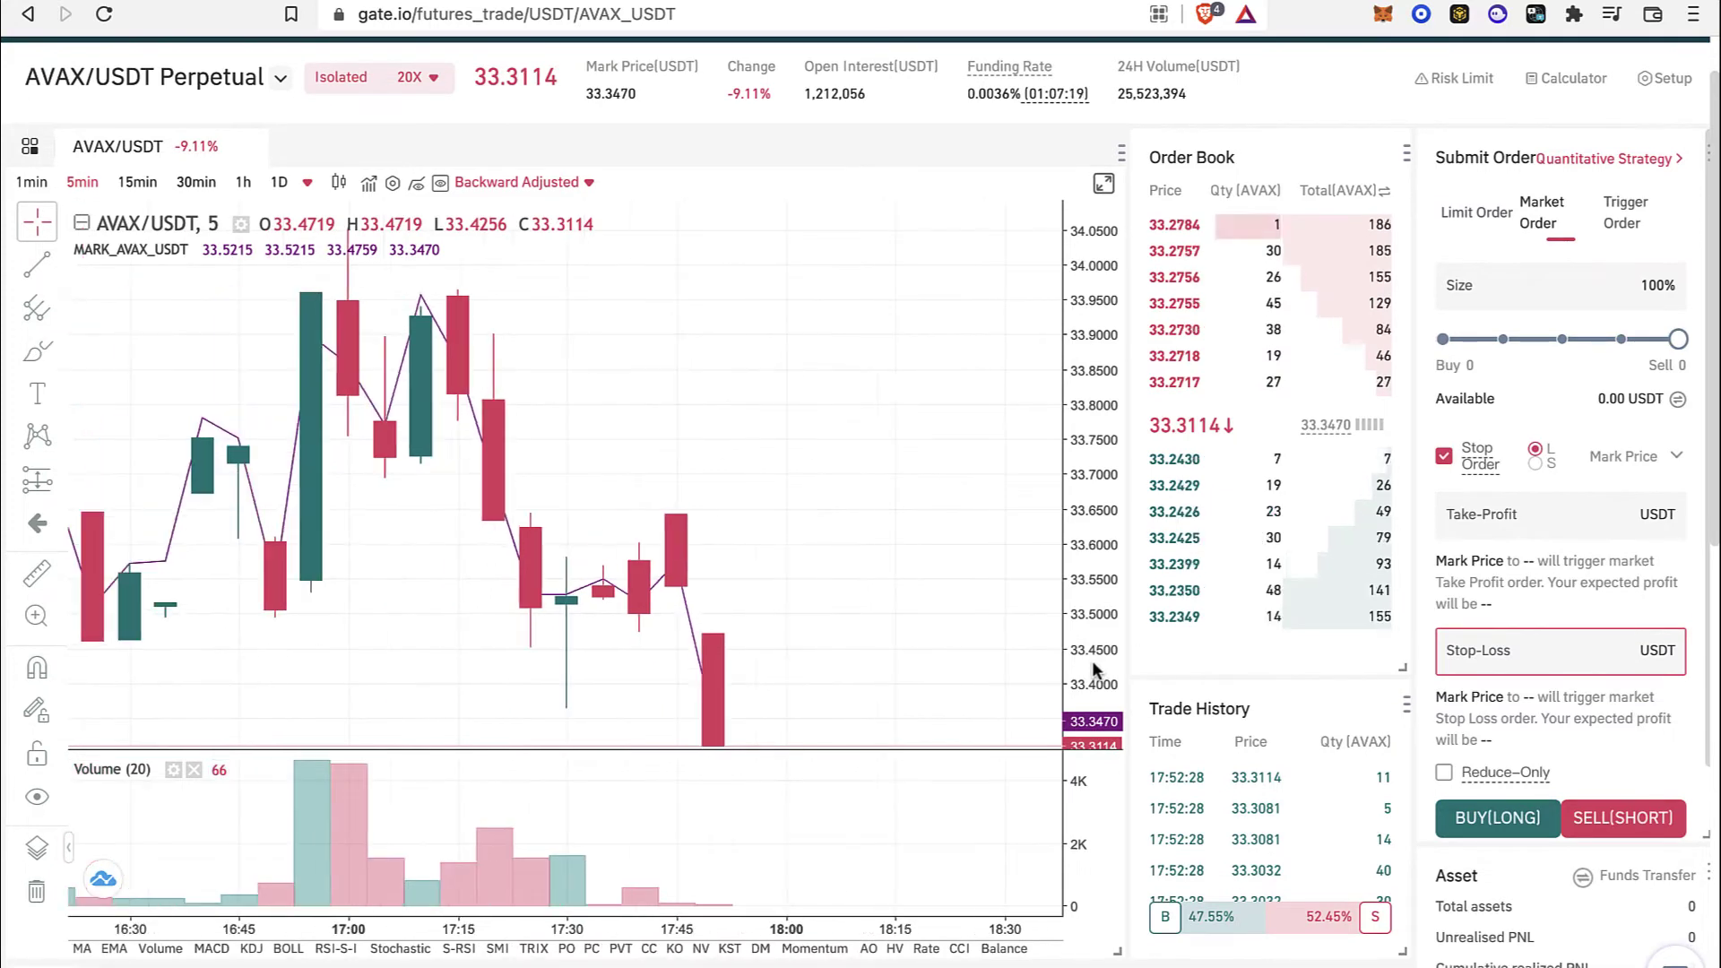
{"action": "scroll", "coordinate": [1092, 661], "scroll_direction": "up", "scroll_amount": 2}
{"action": "scroll", "coordinate": [1091, 660], "scroll_direction": "up", "scroll_amount": 1}
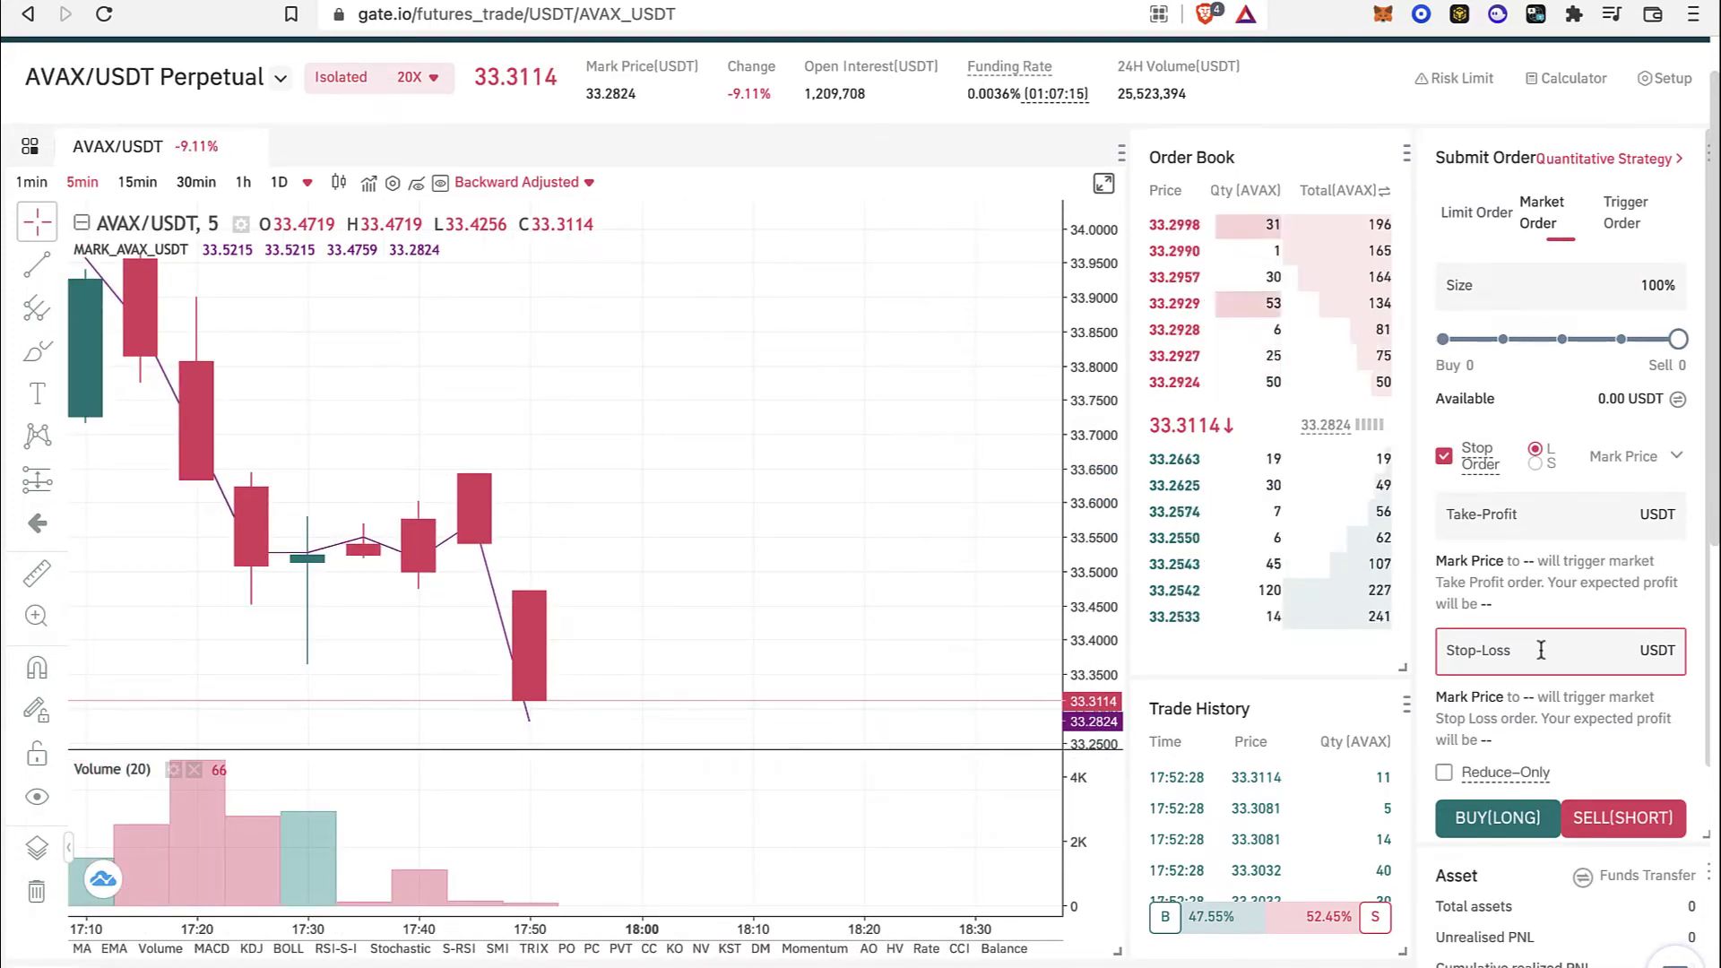
{"action": "type", "text": "33.2500"}
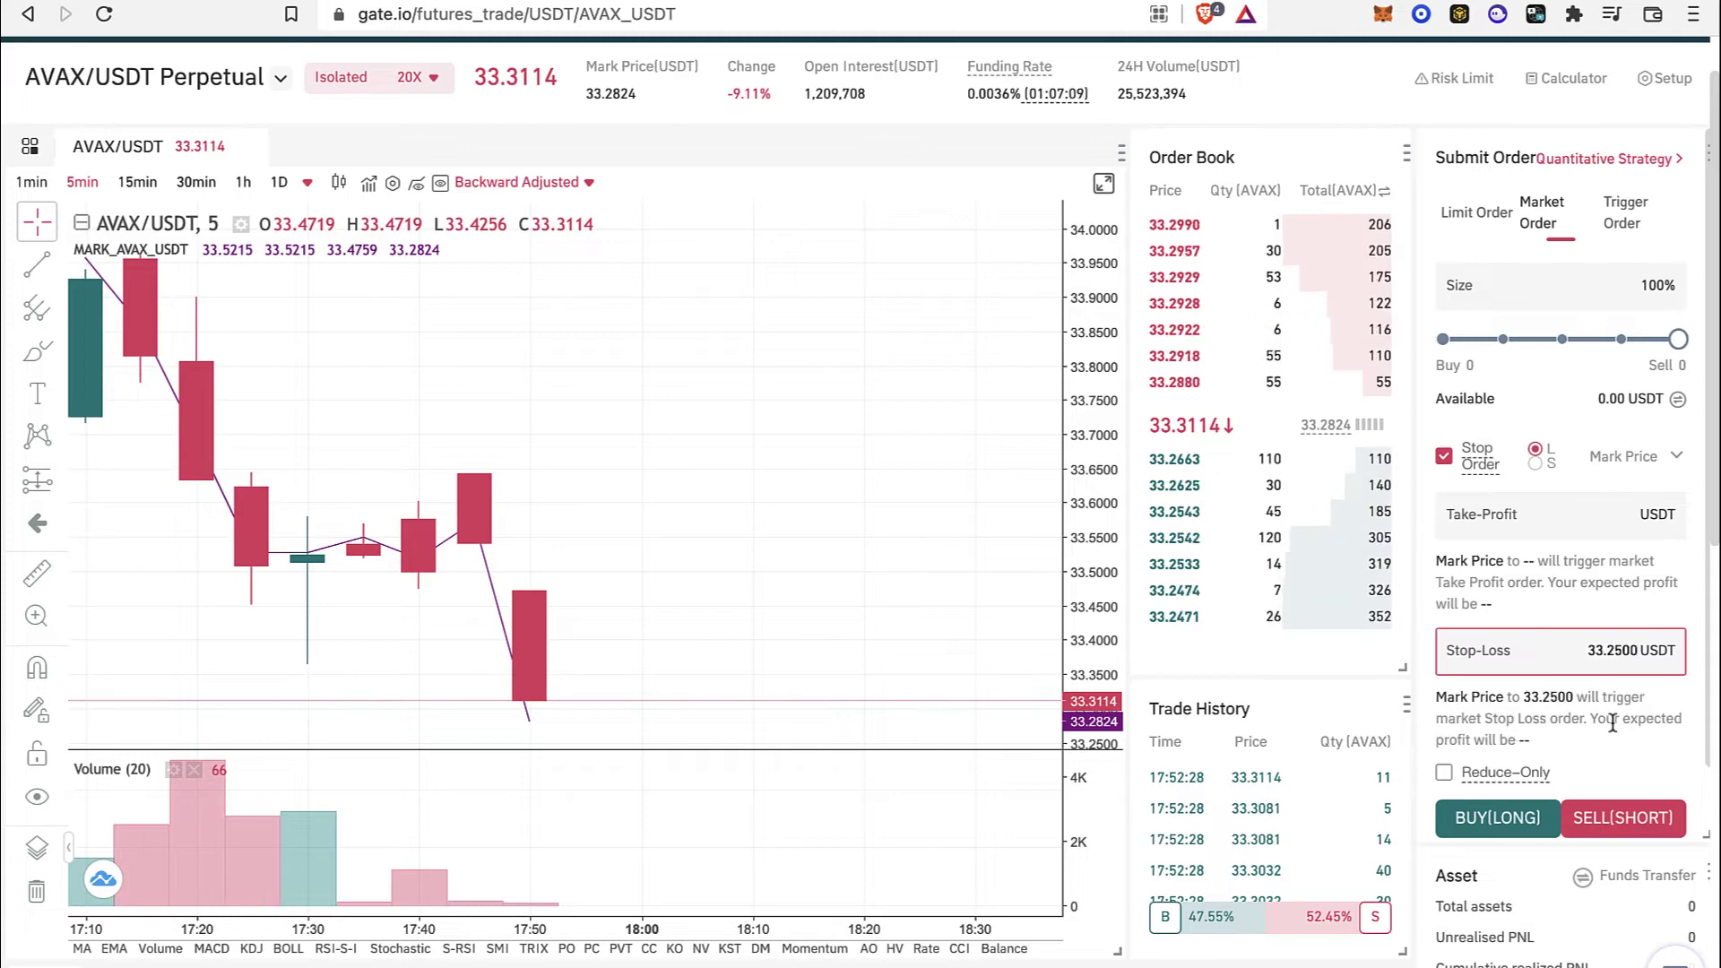
{"action": "scroll", "coordinate": [1613, 732], "scroll_direction": "down", "scroll_amount": 1}
{"action": "scroll", "coordinate": [1613, 733], "scroll_direction": "down", "scroll_amount": 1}
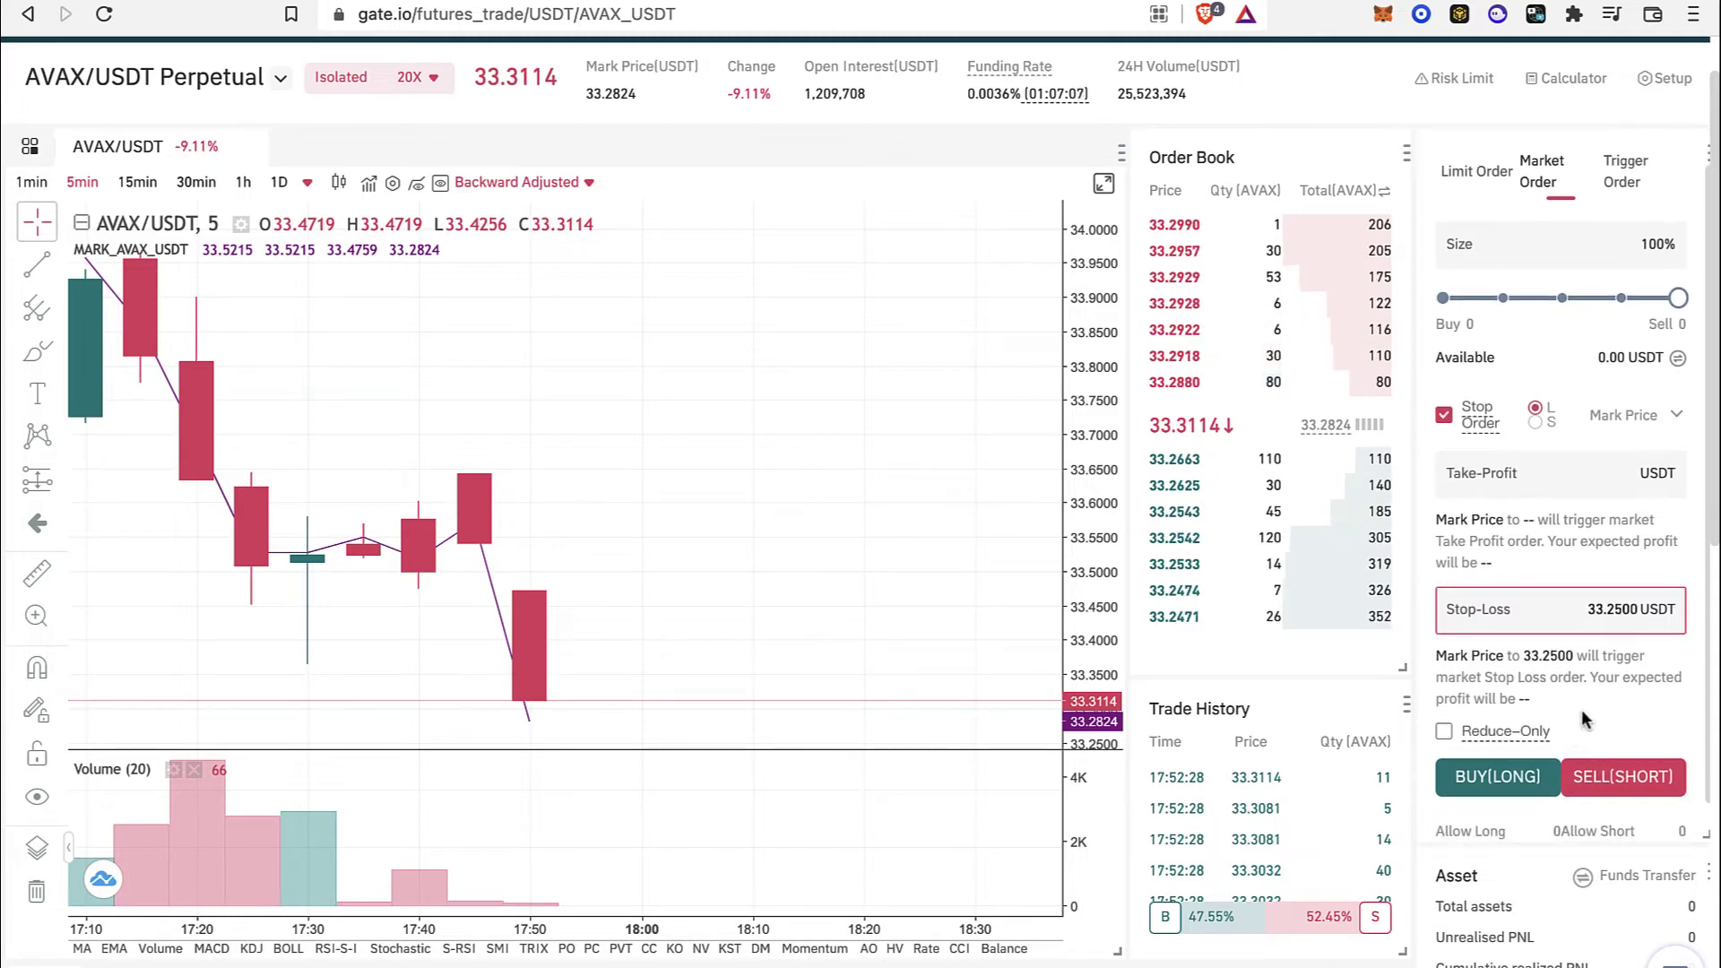
{"action": "scroll", "coordinate": [1583, 716], "scroll_direction": "down", "scroll_amount": 1}
{"action": "scroll", "coordinate": [1584, 717], "scroll_direction": "down", "scroll_amount": 1}
{"action": "scroll", "coordinate": [1583, 717], "scroll_direction": "down", "scroll_amount": 2}
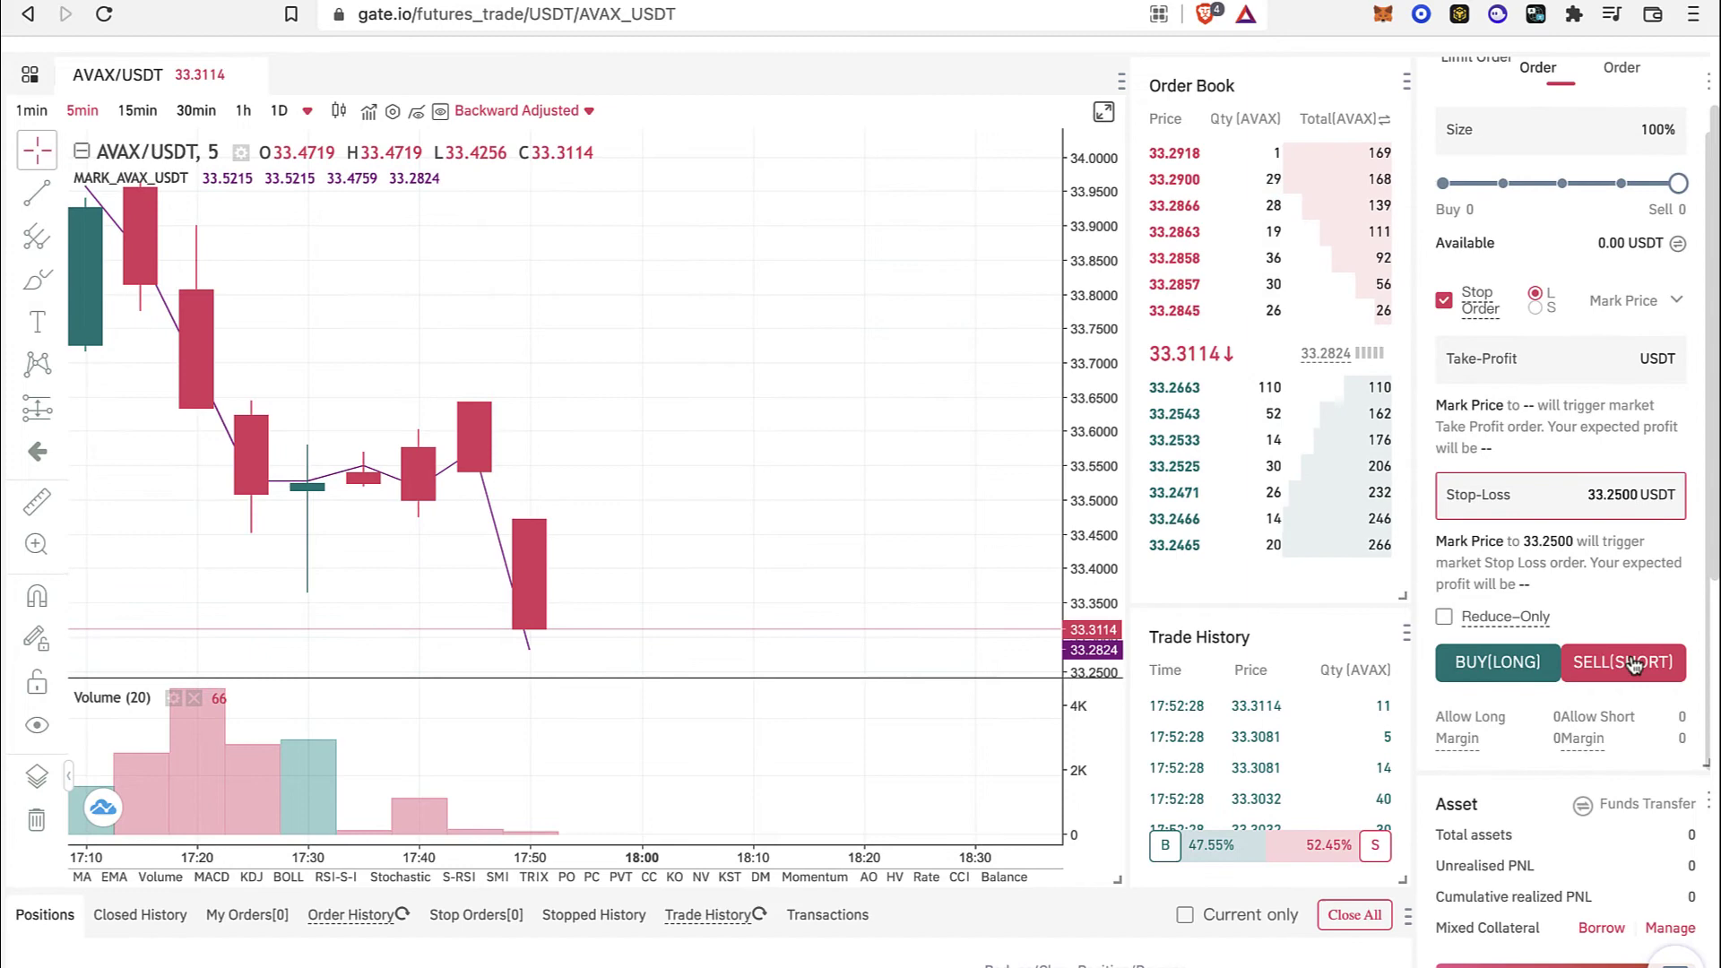
{"action": "scroll", "coordinate": [1609, 695], "scroll_direction": "down", "scroll_amount": 2}
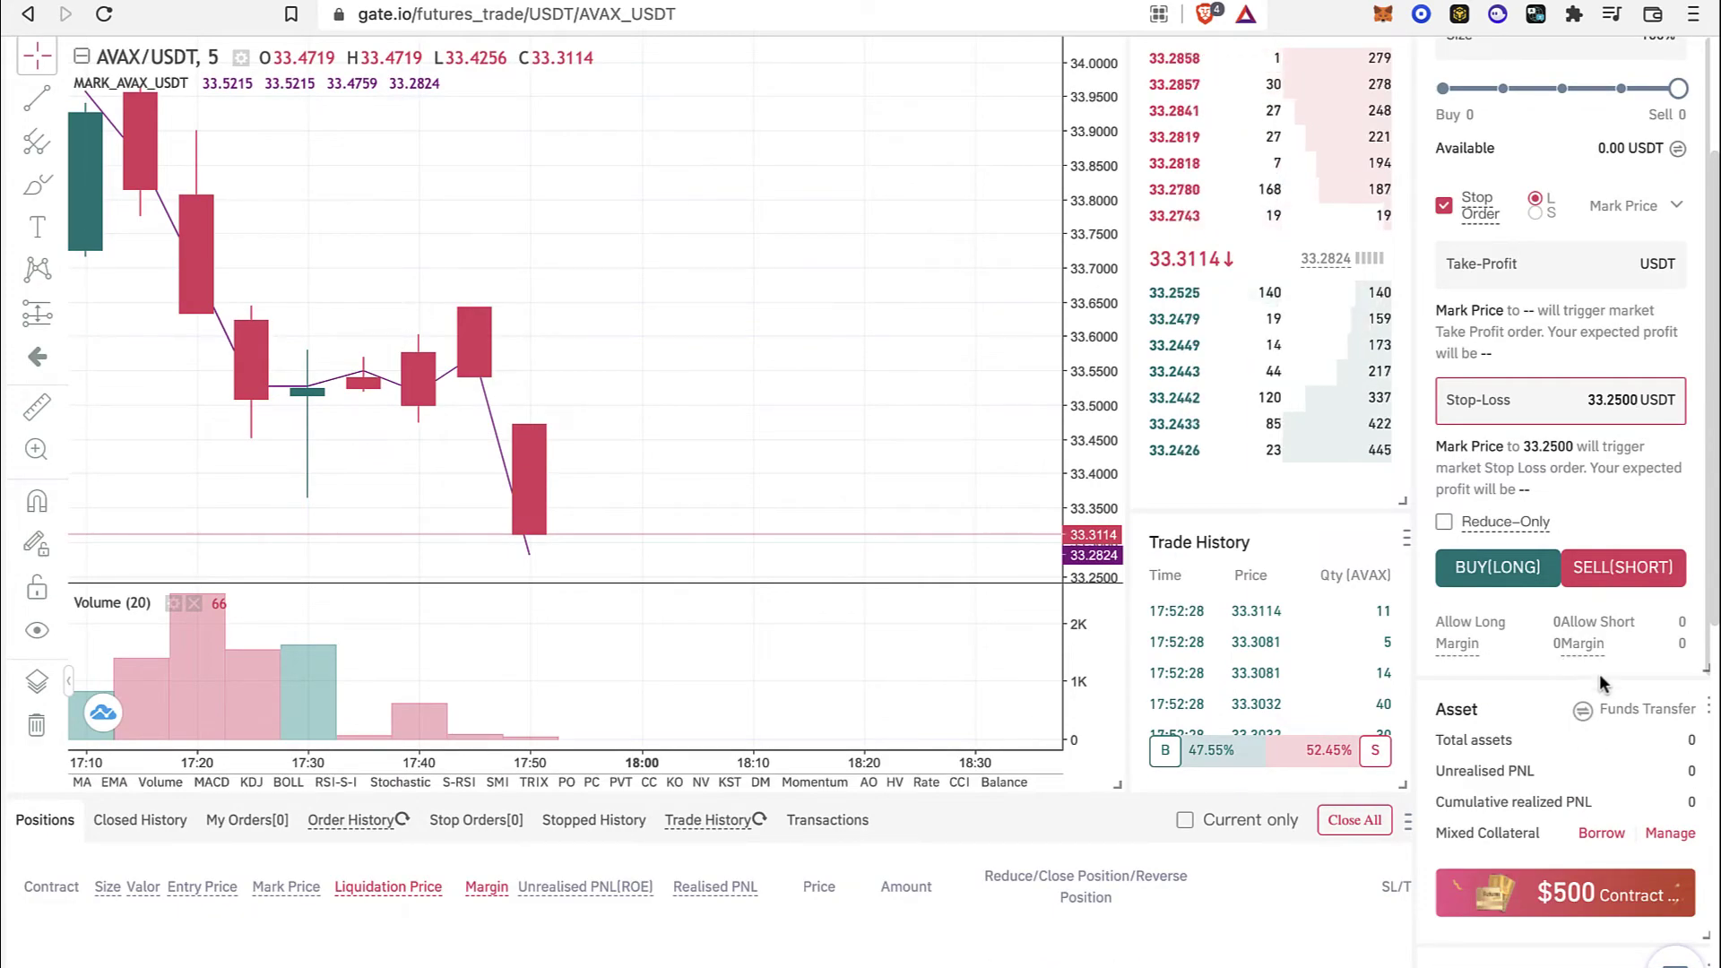
{"action": "mouse_move", "coordinate": [1504, 617]}
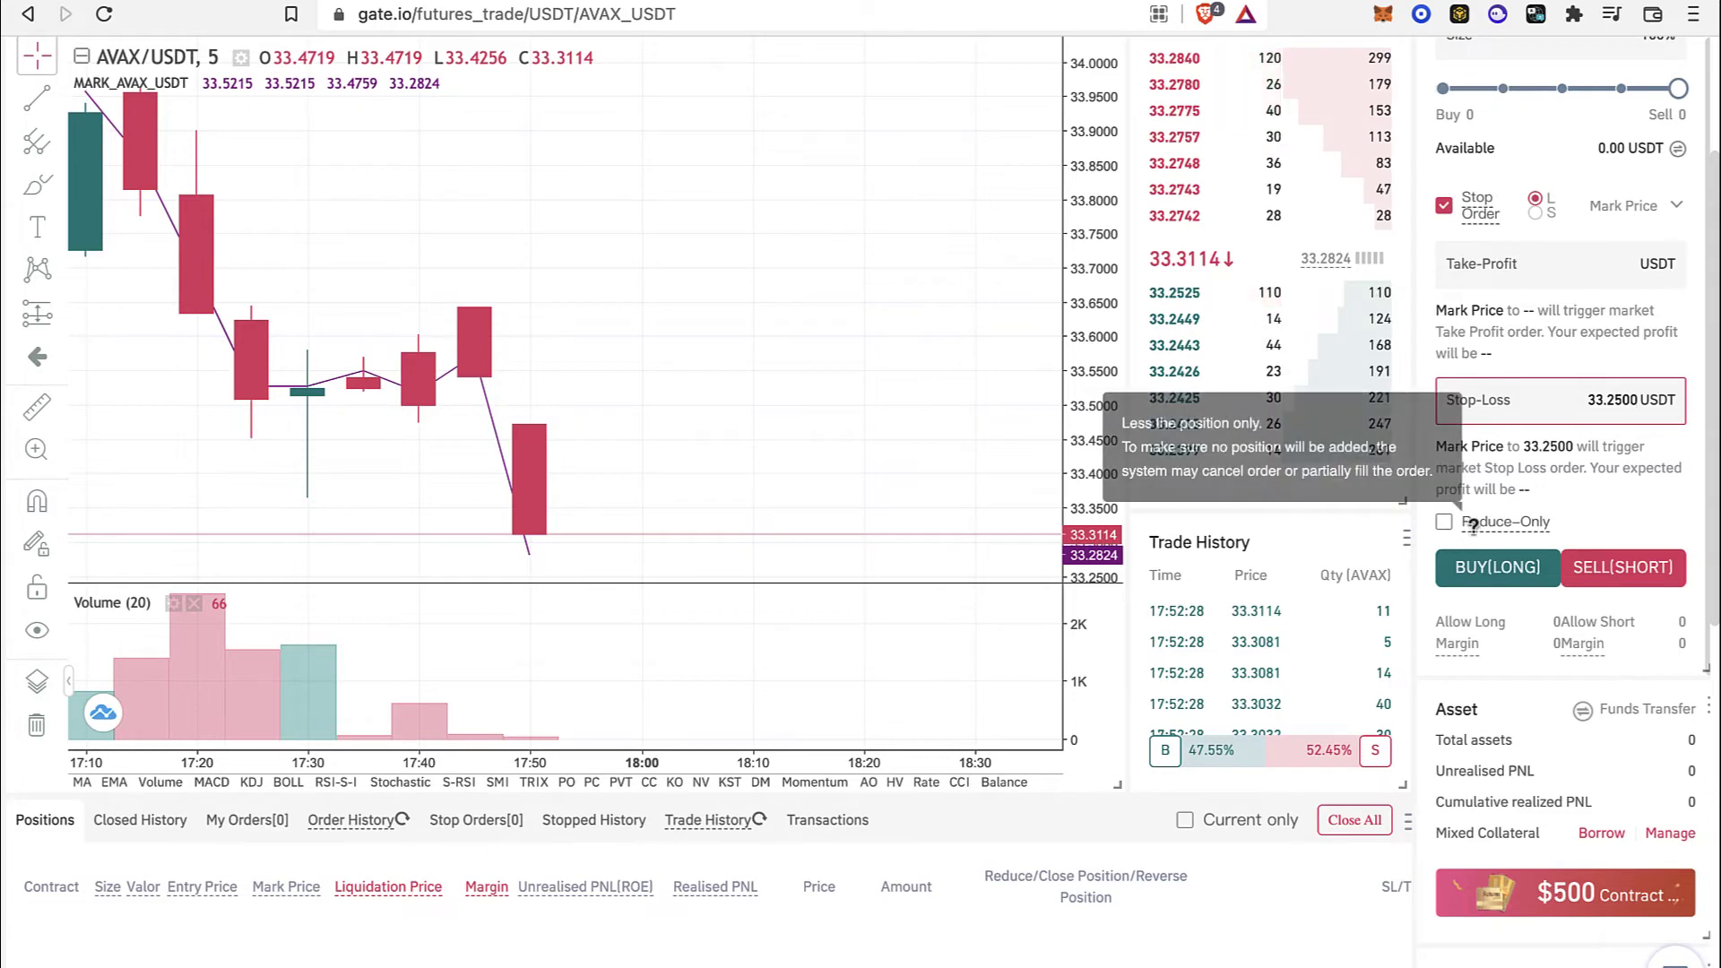
{"action": "scroll", "coordinate": [1345, 539], "scroll_direction": "up", "scroll_amount": 2}
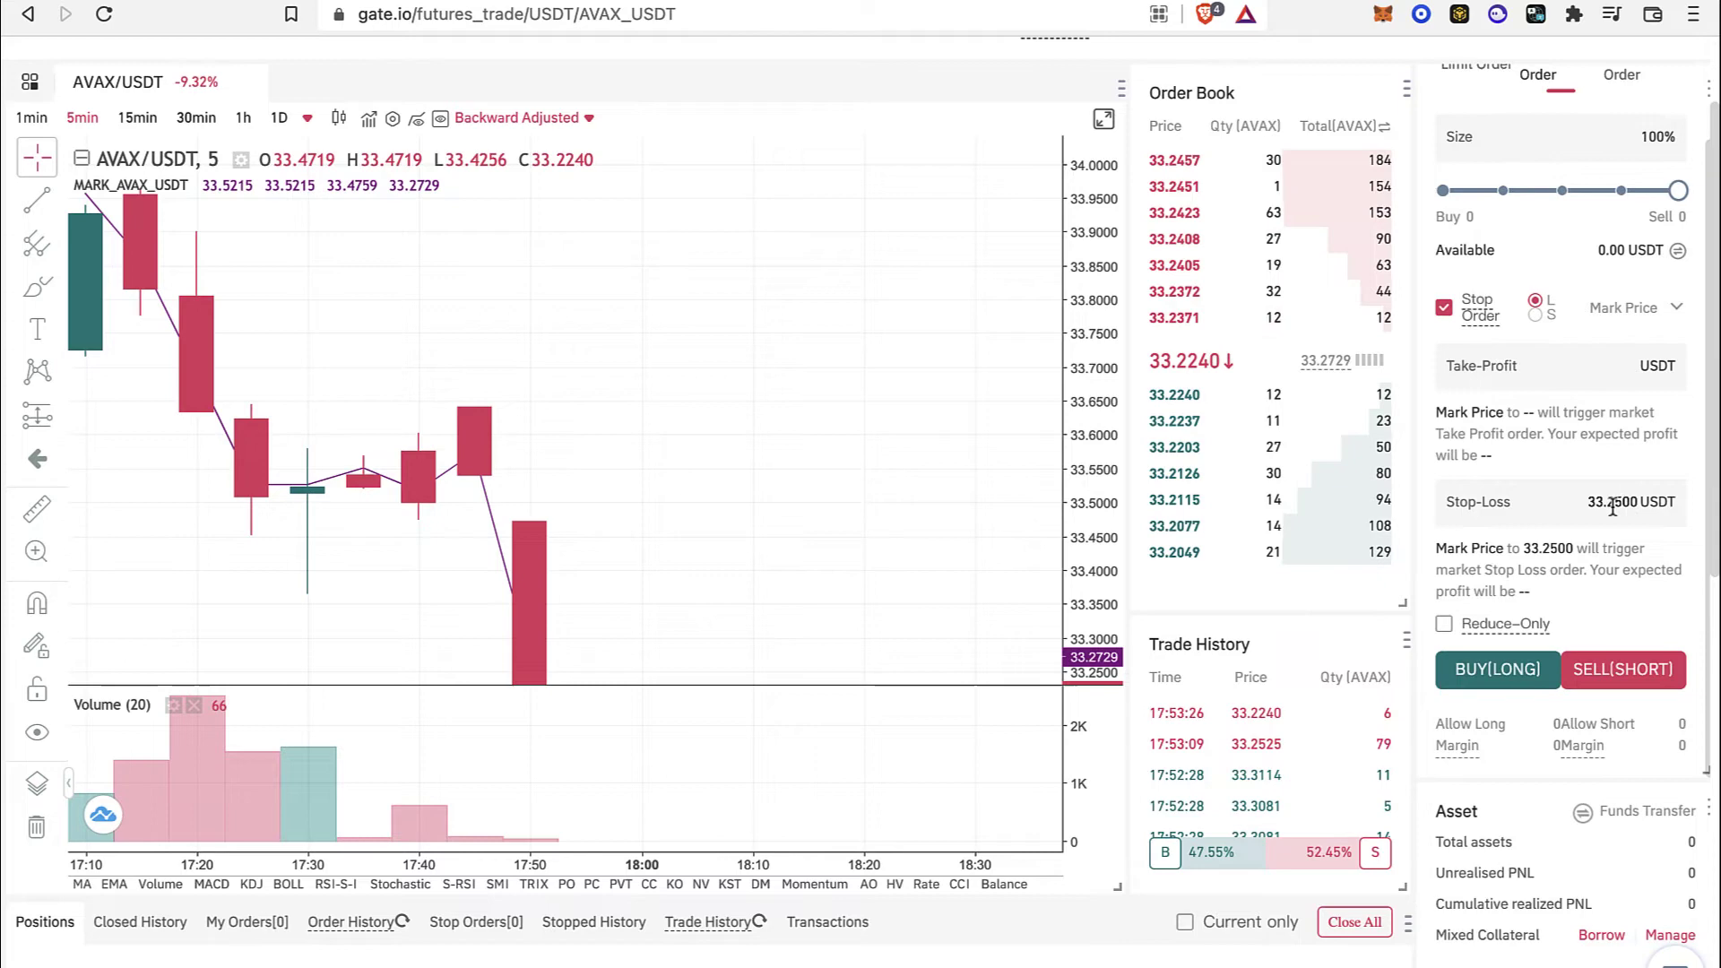
{"action": "scroll", "coordinate": [1611, 505], "scroll_direction": "up", "scroll_amount": 3}
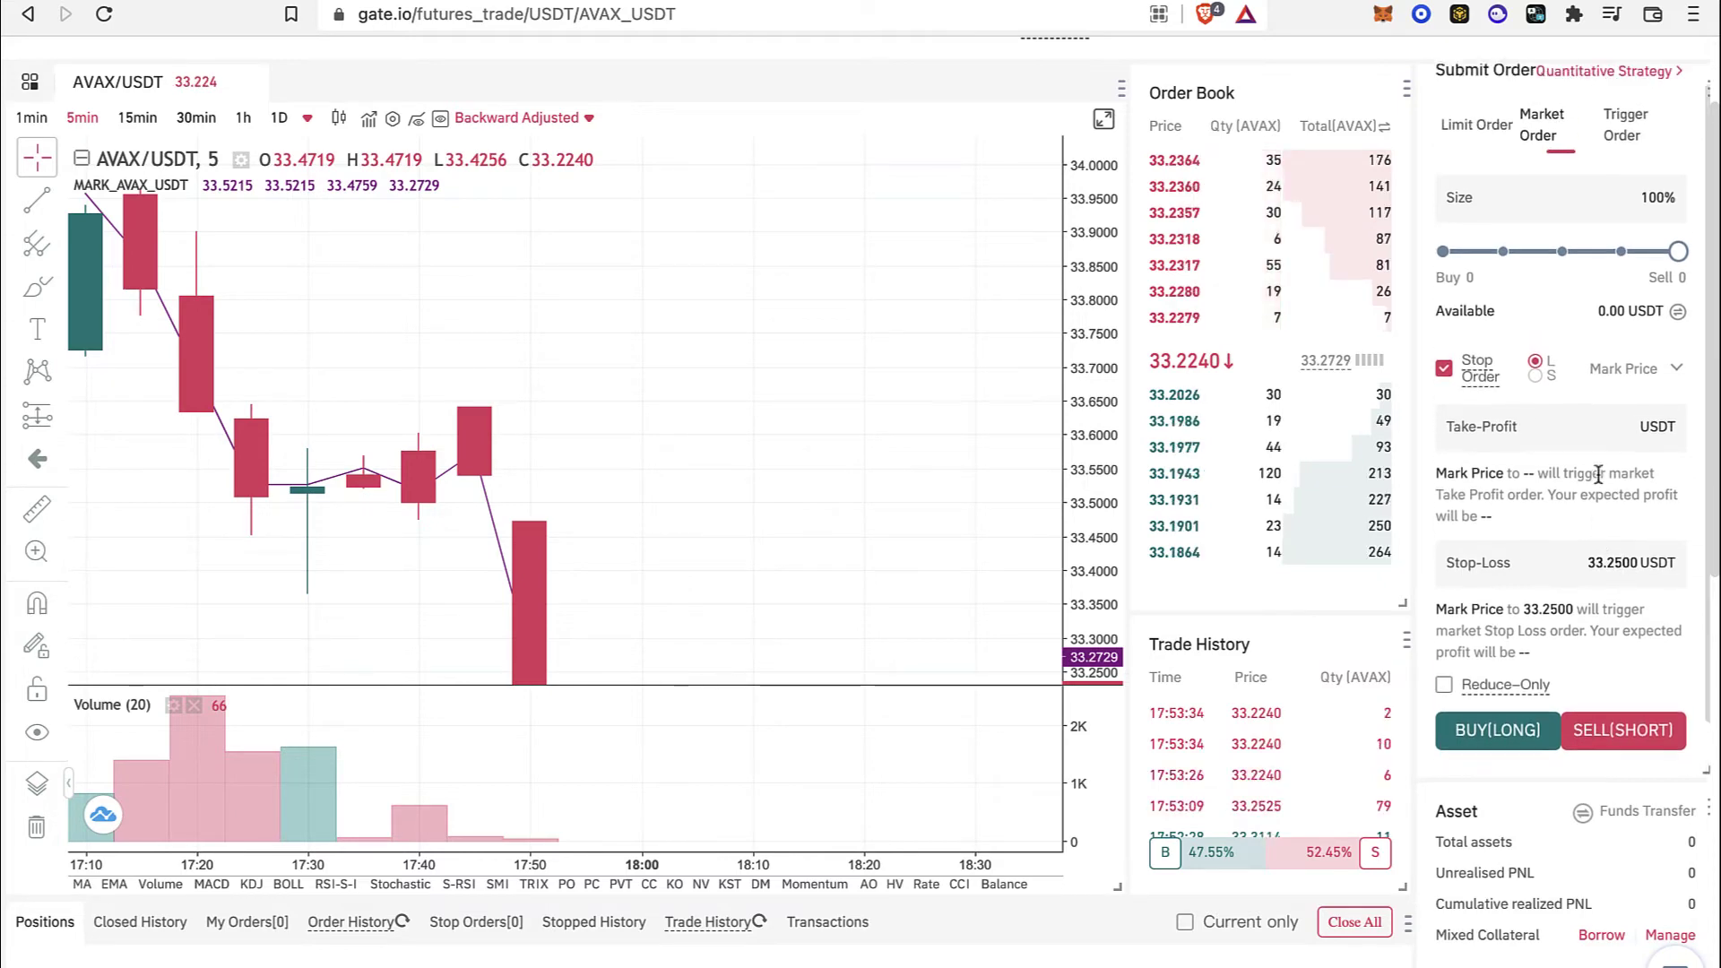
{"action": "scroll", "coordinate": [1596, 229], "scroll_direction": "up", "scroll_amount": 3}
{"action": "left_click_drag", "start_coordinate": [1535, 585], "coordinate": [1457, 445]}
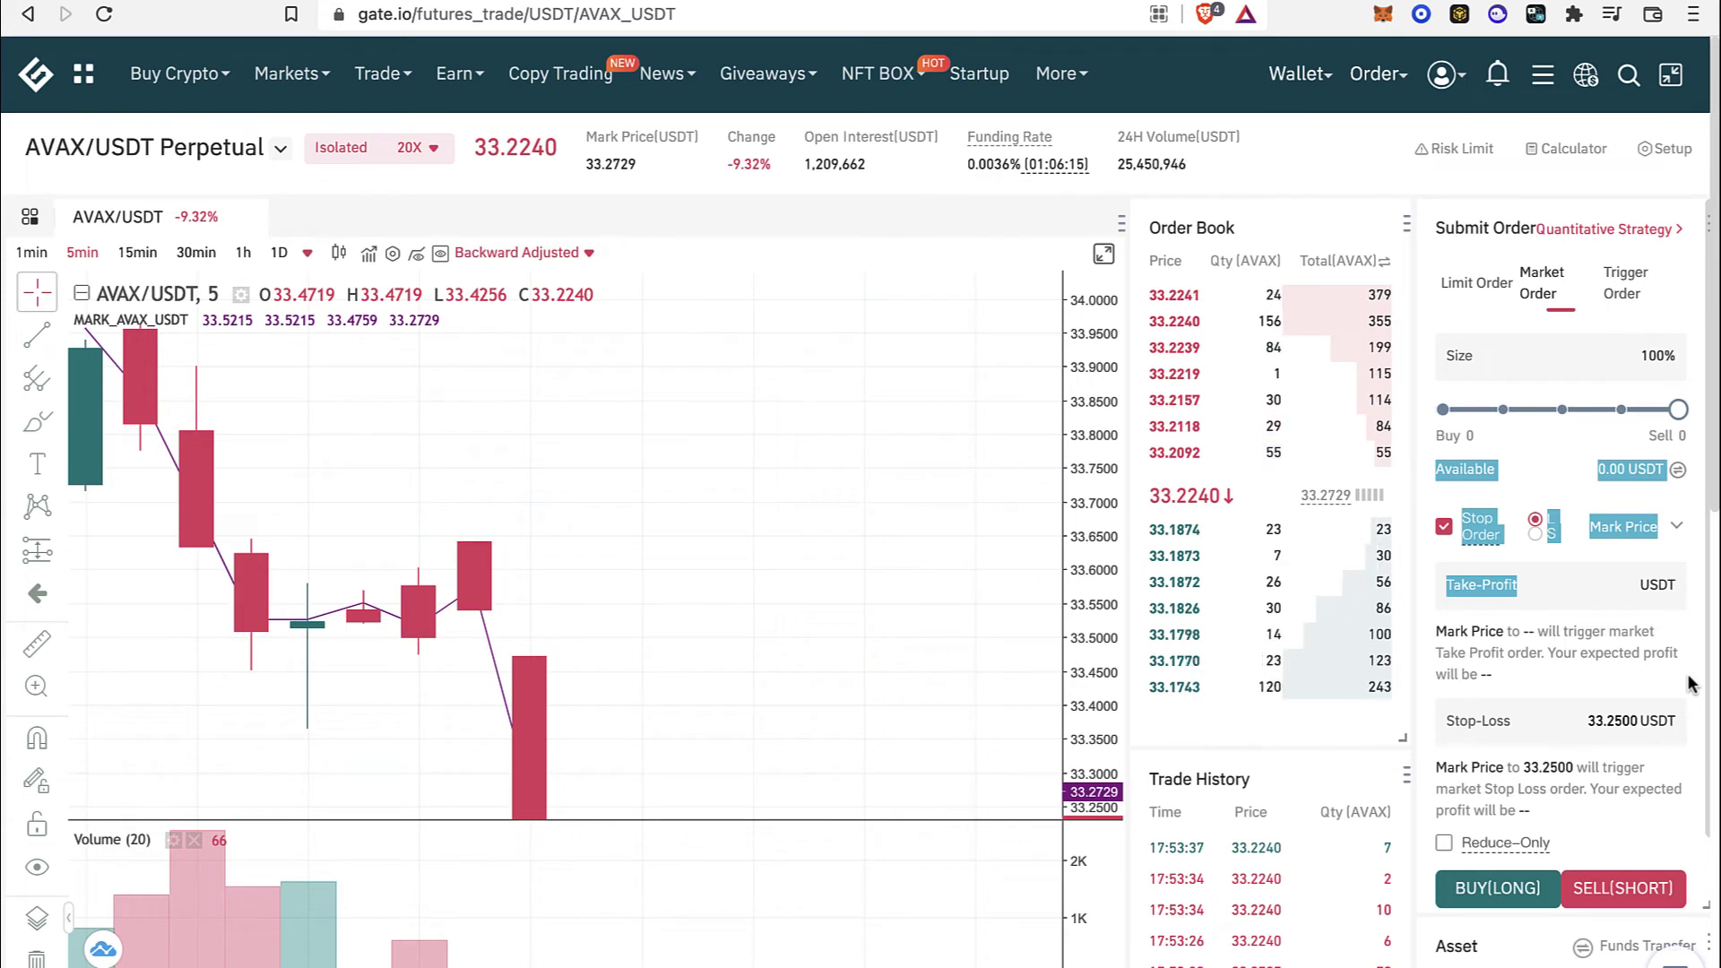
Step: Select the 33.2500 USDT stop-loss value in the perpetual order panel
{"action": "left_click", "coordinate": [1508, 767]}
{"action": "scroll", "coordinate": [1560, 673], "scroll_direction": "down", "scroll_amount": 1}
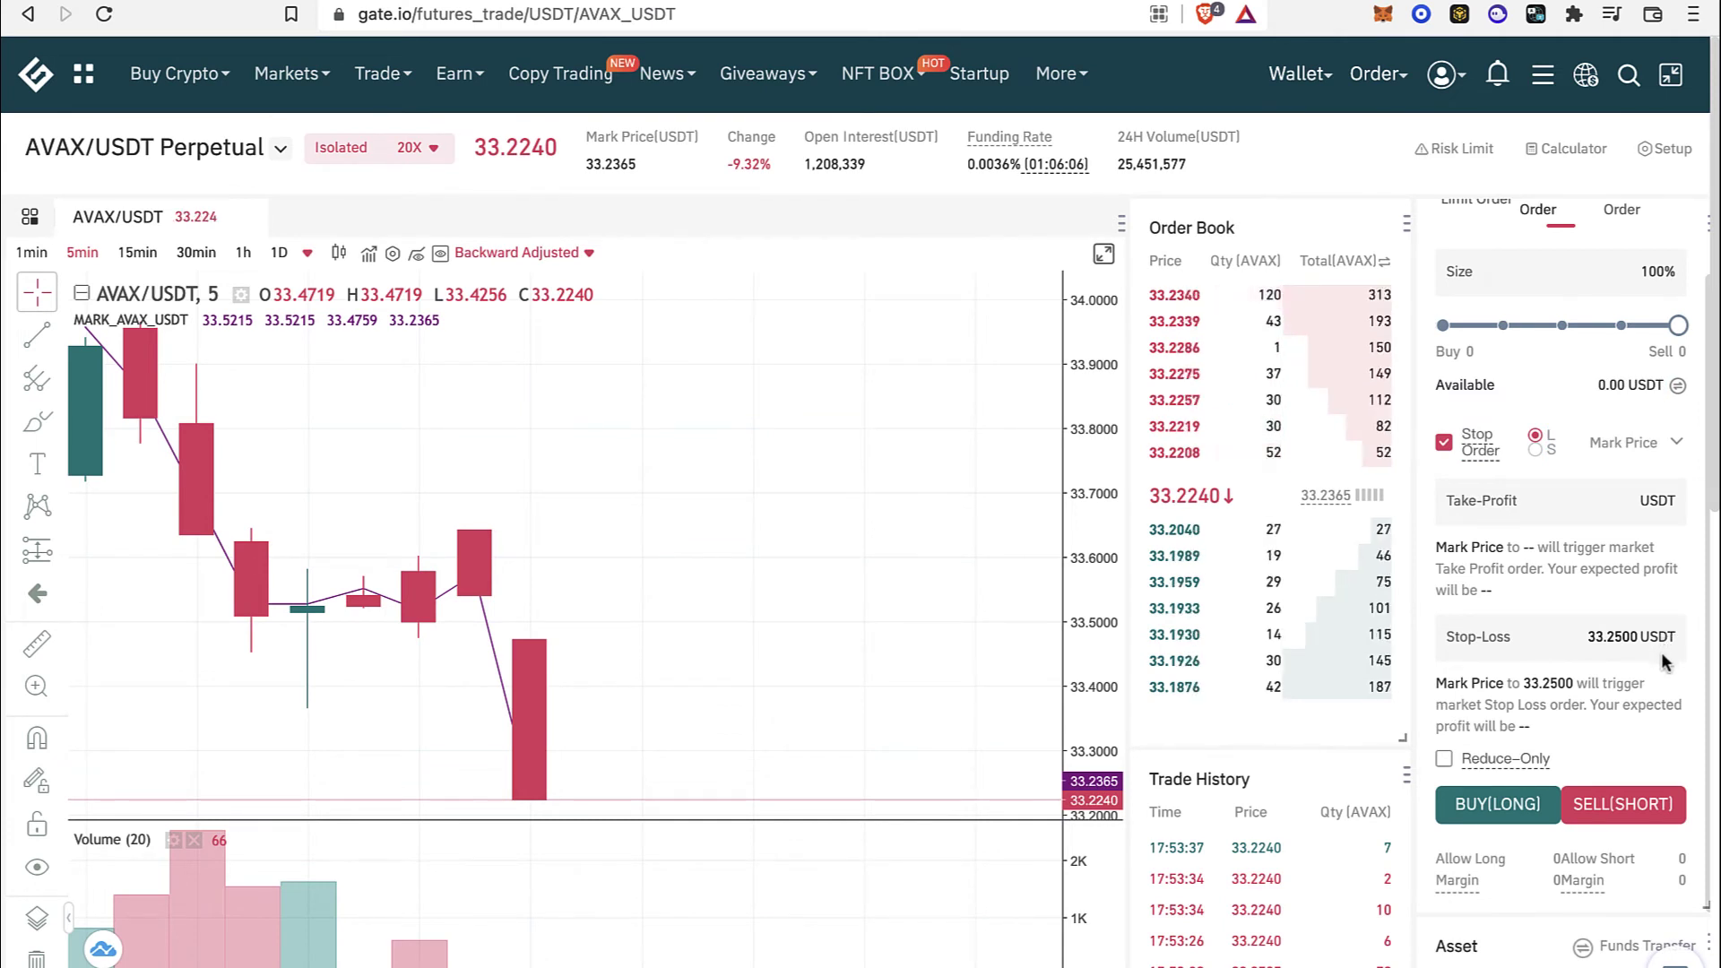
{"action": "left_click_drag", "start_coordinate": [1678, 636], "coordinate": [1670, 637]}
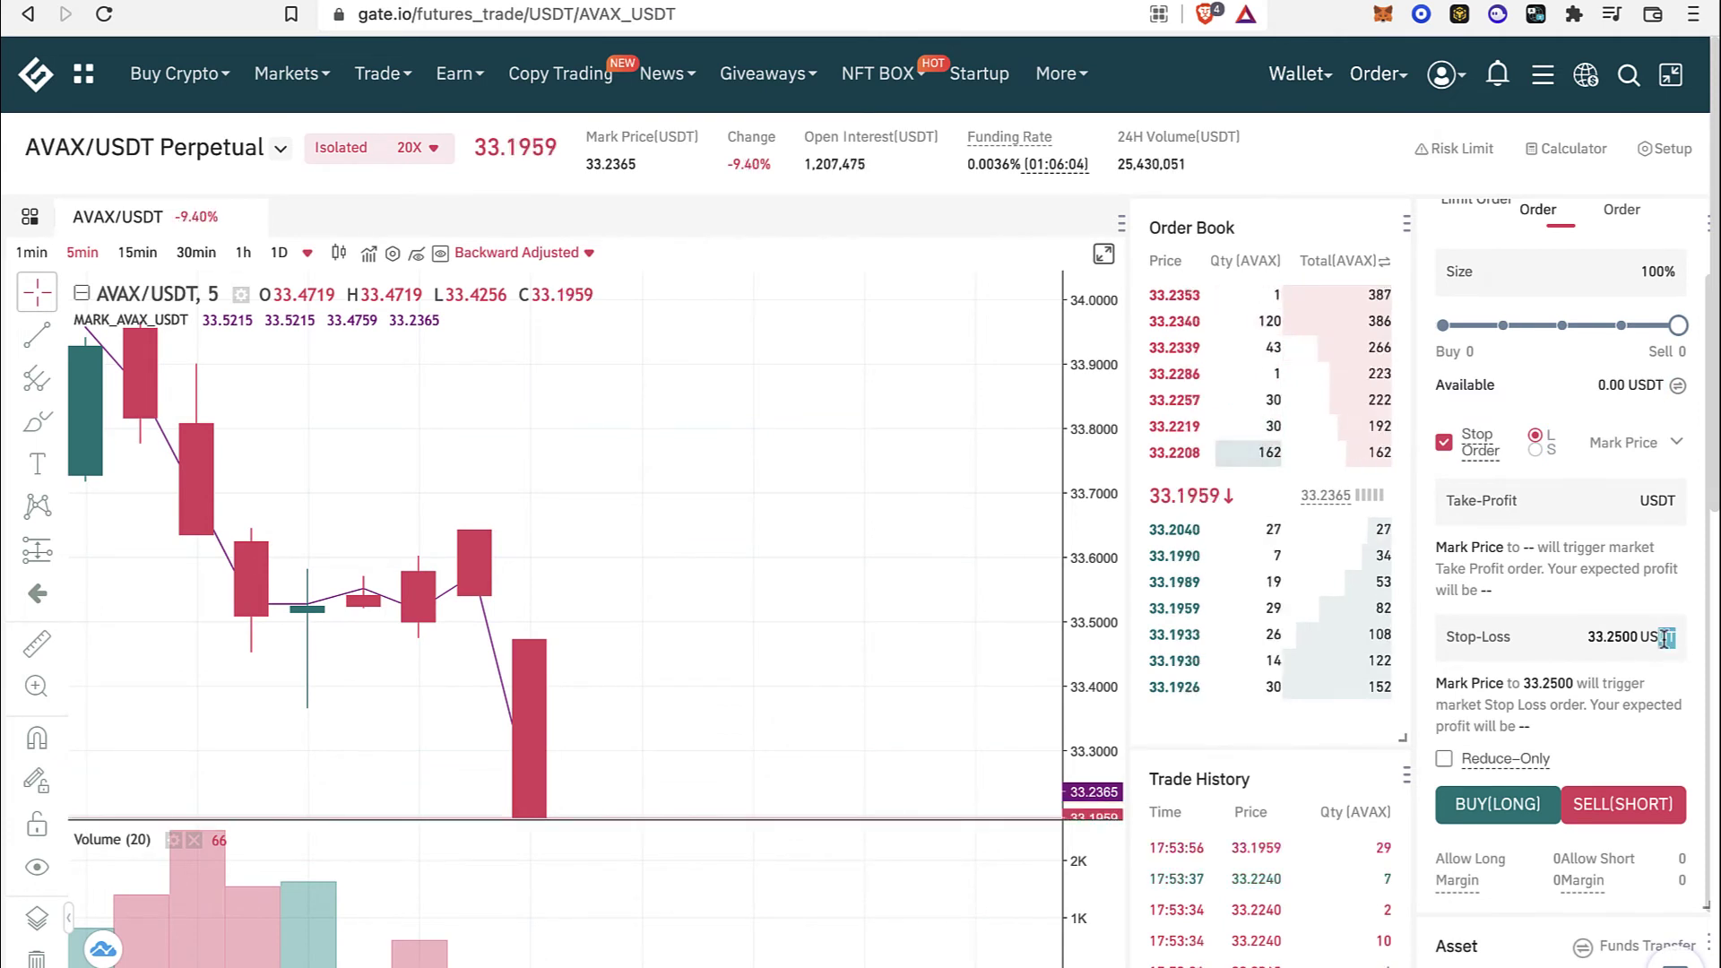
{"action": "left_click", "coordinate": [1572, 643]}
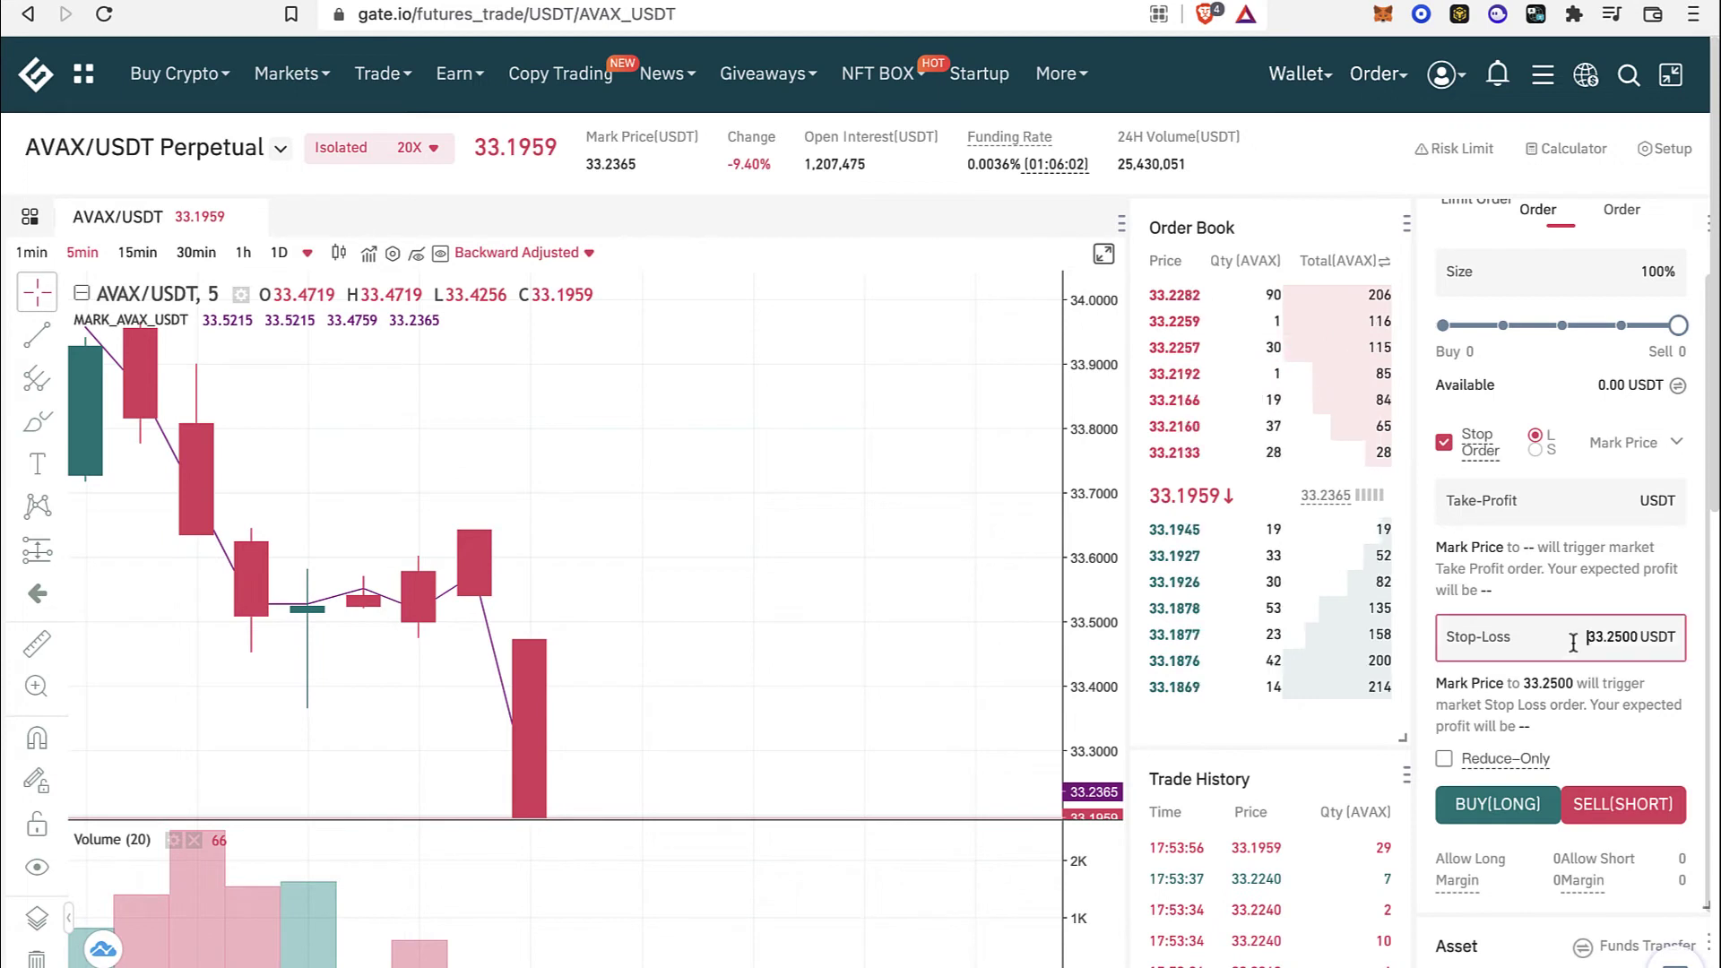